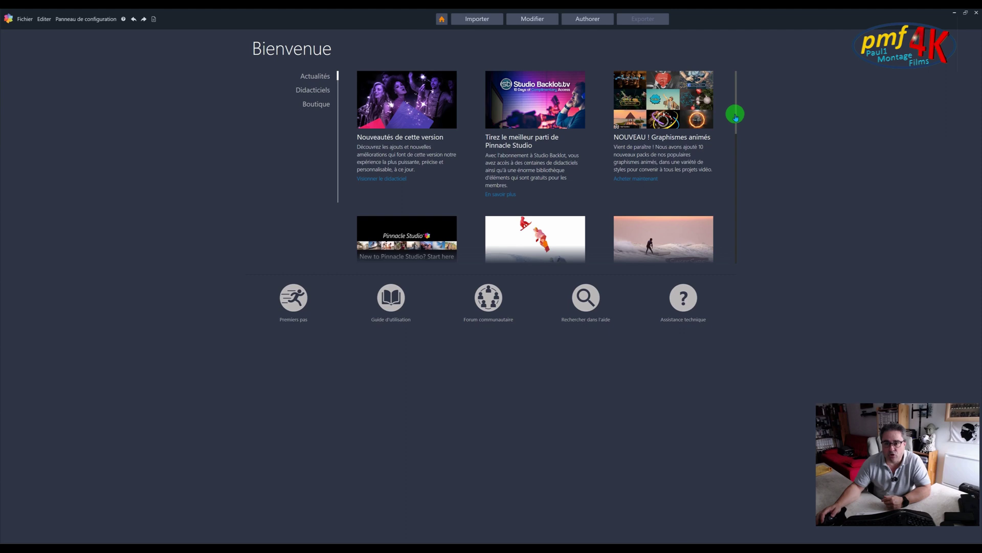
Browse the news on the welcome page and switch to the Modifier workspace.
drag(735, 116, 734, 129)
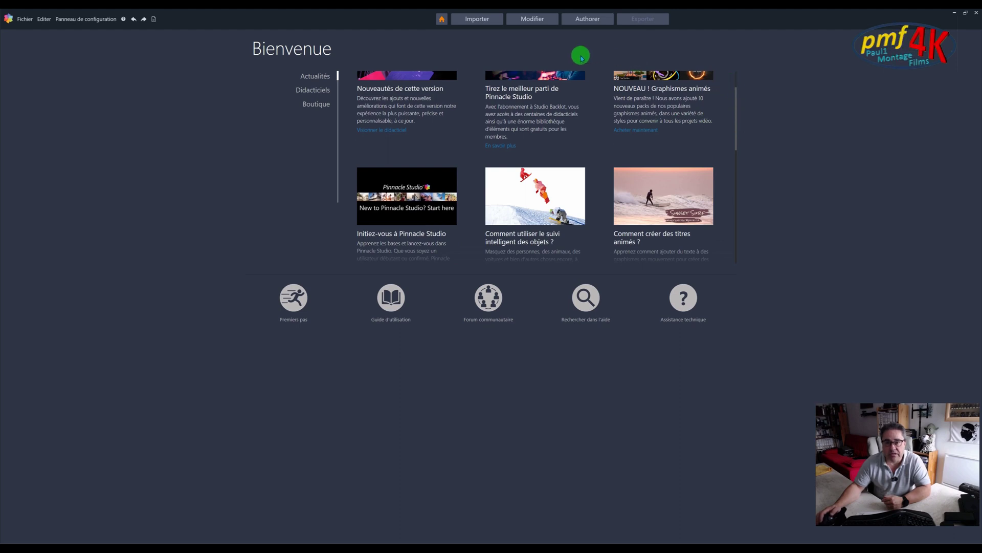
click(530, 19)
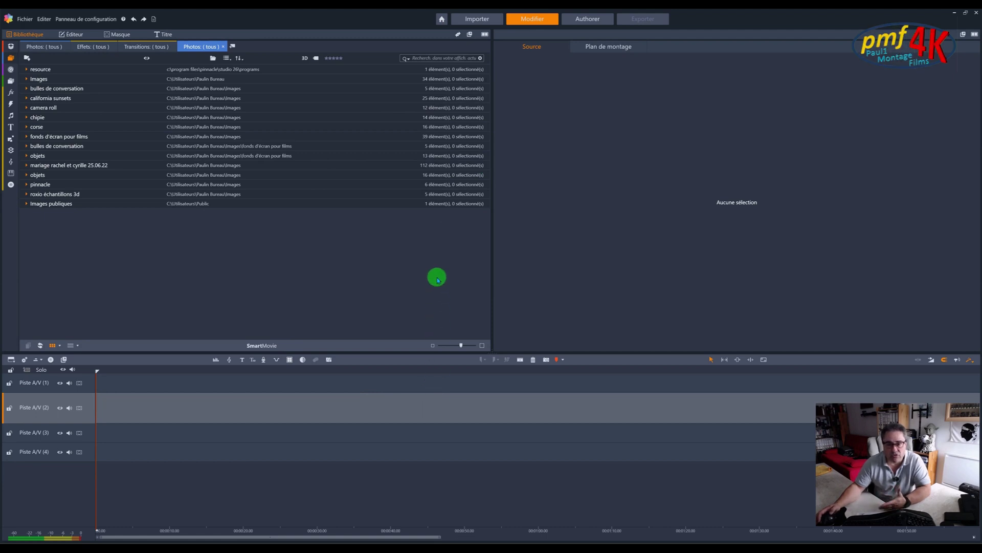
Review the Page de démarrage options in the program's configuration settings, leaving them as they are.
click(98, 20)
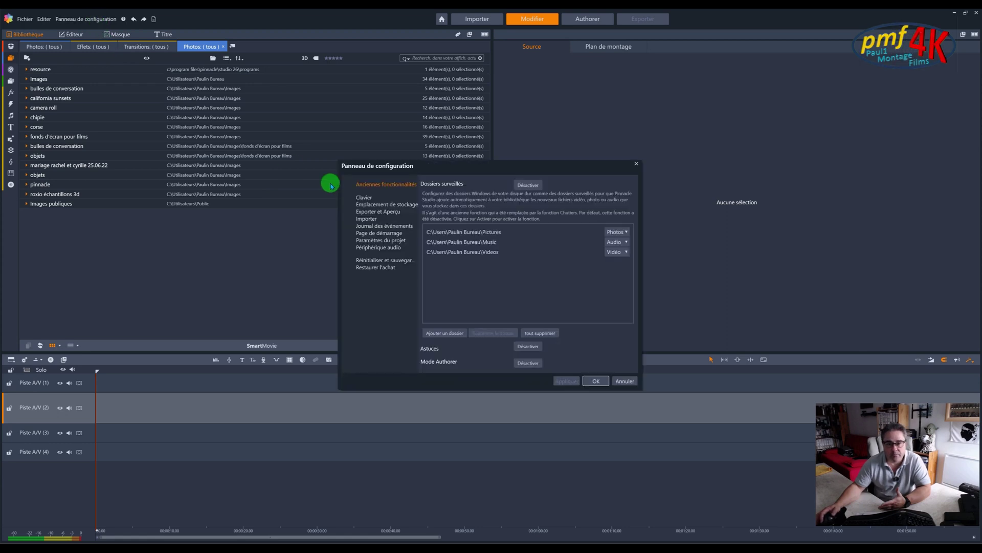
click(386, 234)
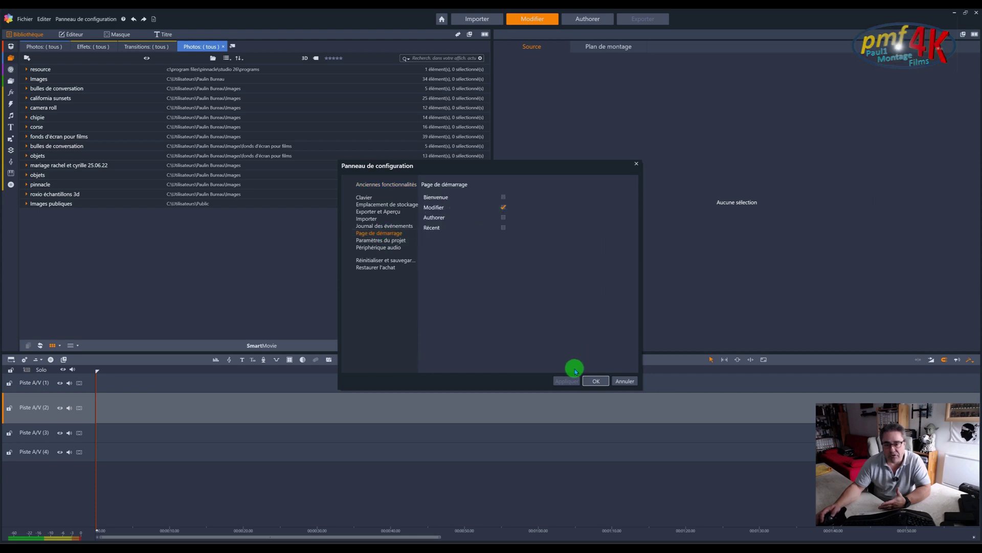
click(638, 163)
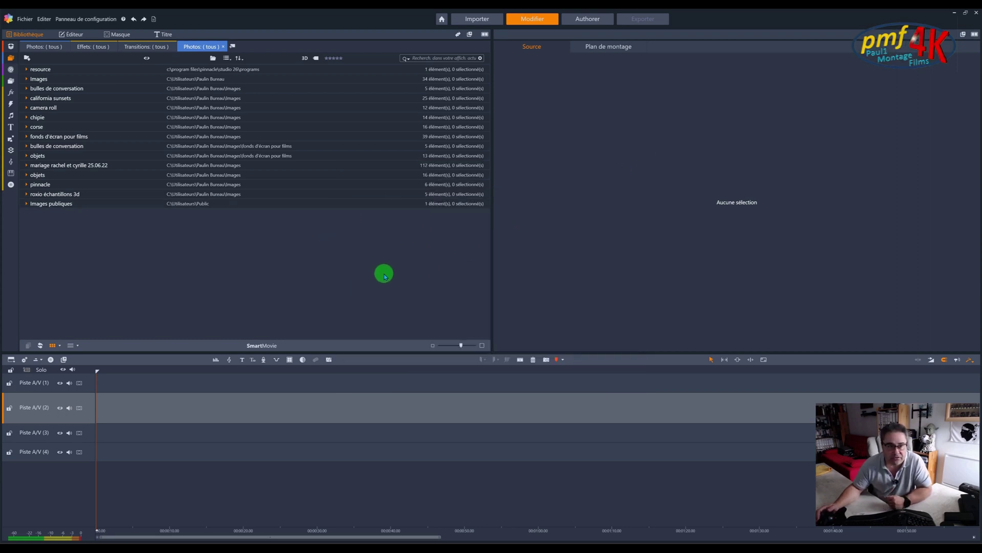
Display the library's media tree and pin it so it stays open.
mouse_move(6, 194)
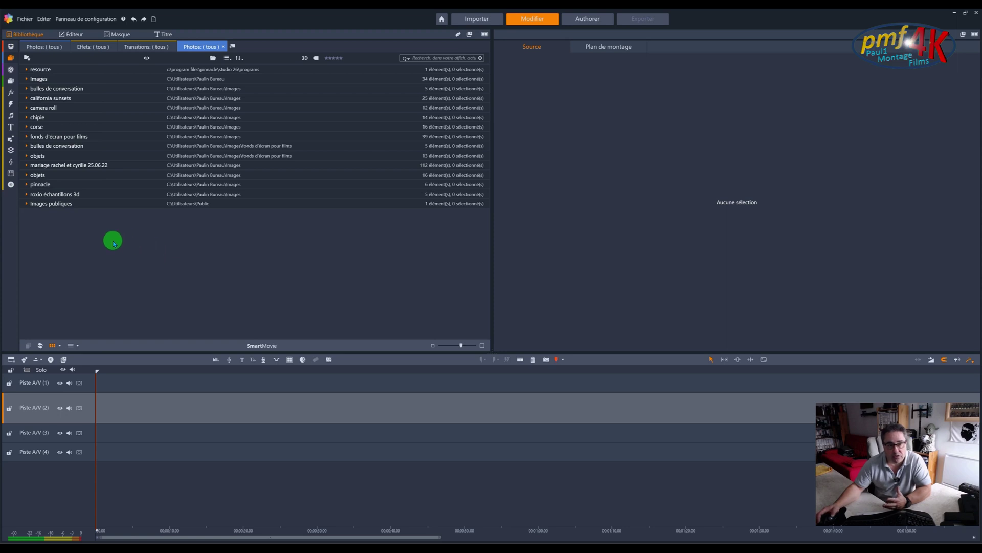
mouse_move(10, 61)
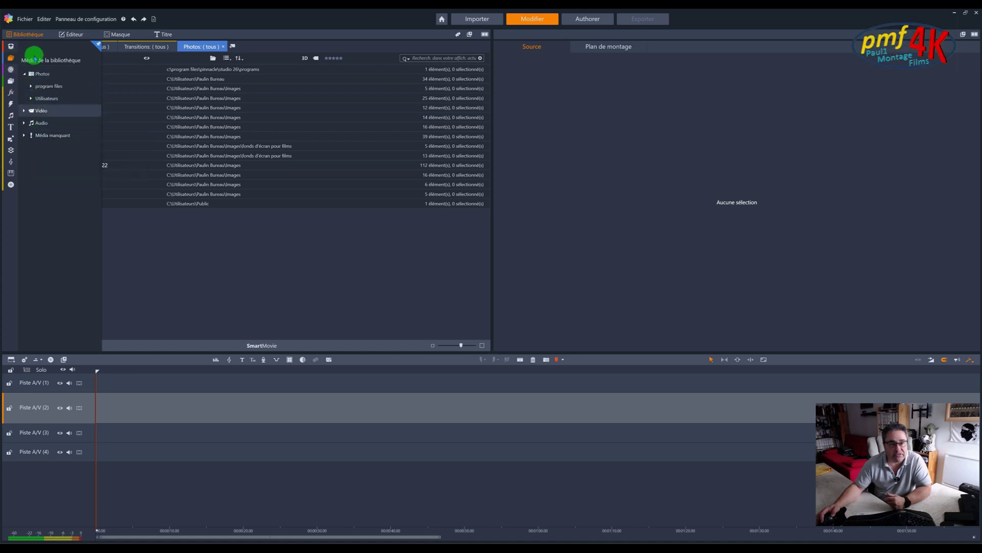
click(99, 45)
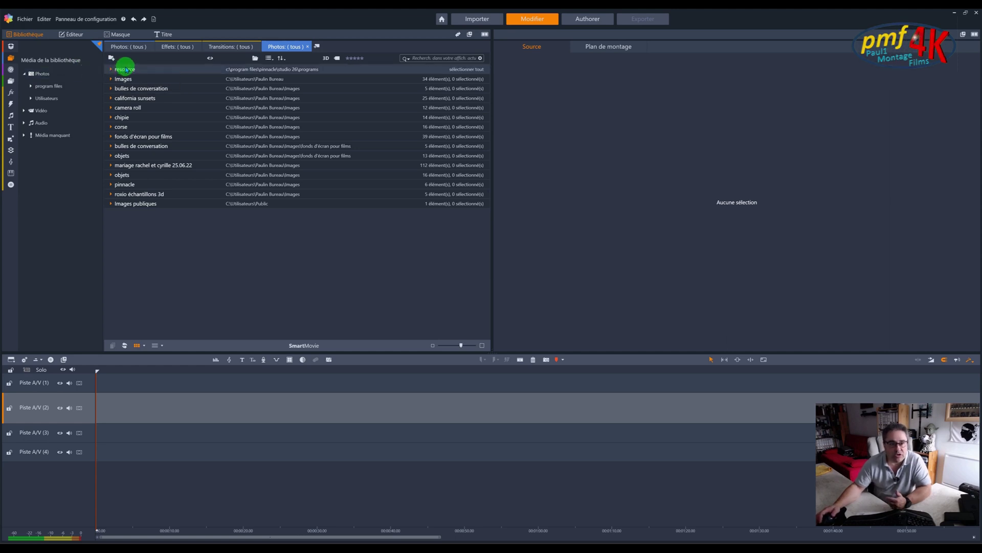
Place Calanque de Piana (11).jpg, Golfe de Porto (9).jpg and Sagone (3).jpg from the corse folder in sequence on Piste A/V (2).
click(112, 127)
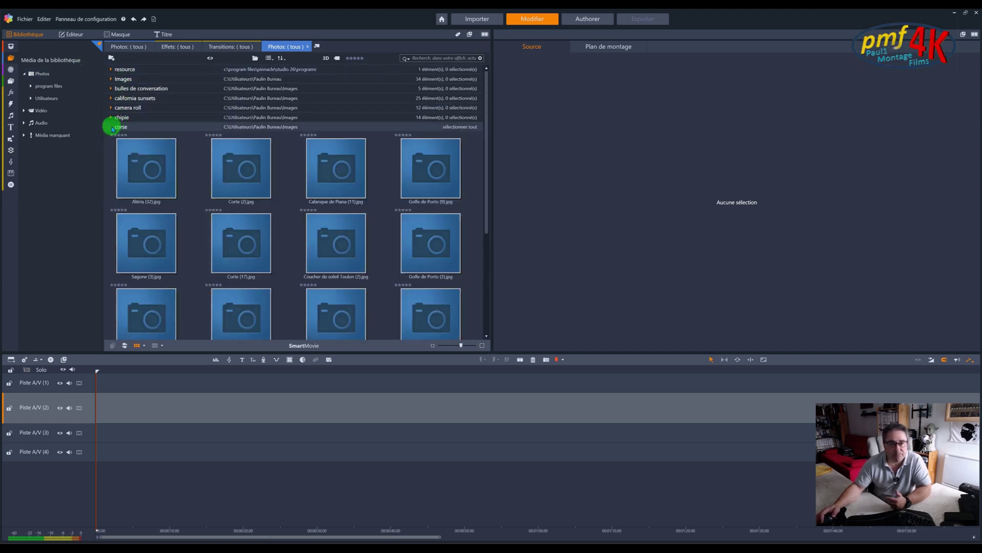
scroll(151, 235, down, 5)
scroll(151, 235, up, 5)
drag(336, 192, 133, 408)
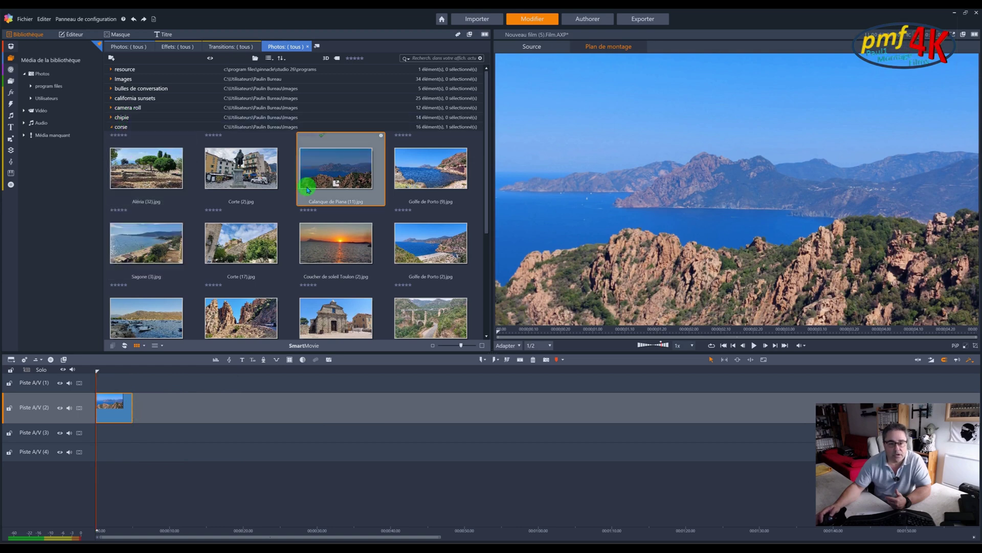
drag(404, 169, 130, 410)
drag(146, 238, 176, 405)
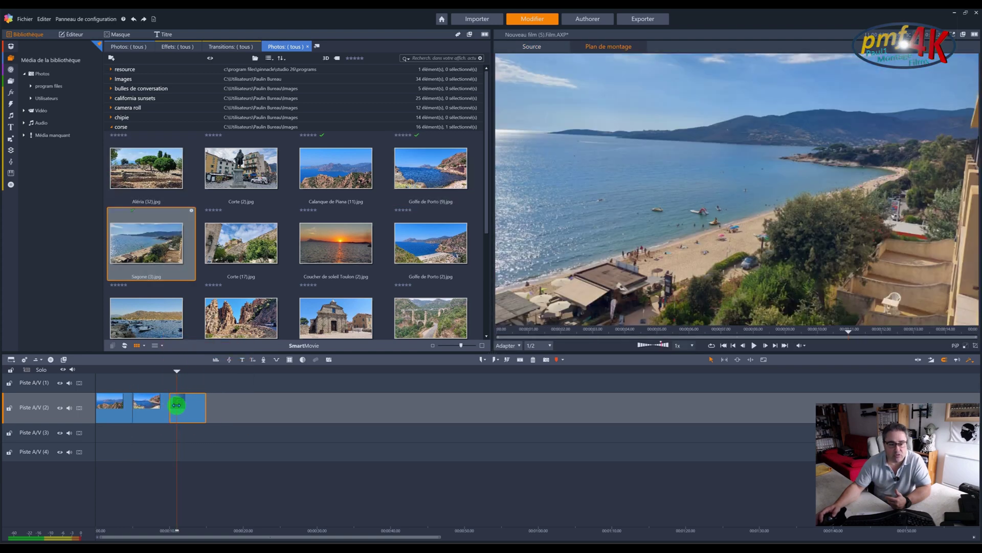
Place Aléria (4).jpg on Piste A/V (3) directly beneath the Sagone photo and increase that track's height.
drag(368, 315, 175, 428)
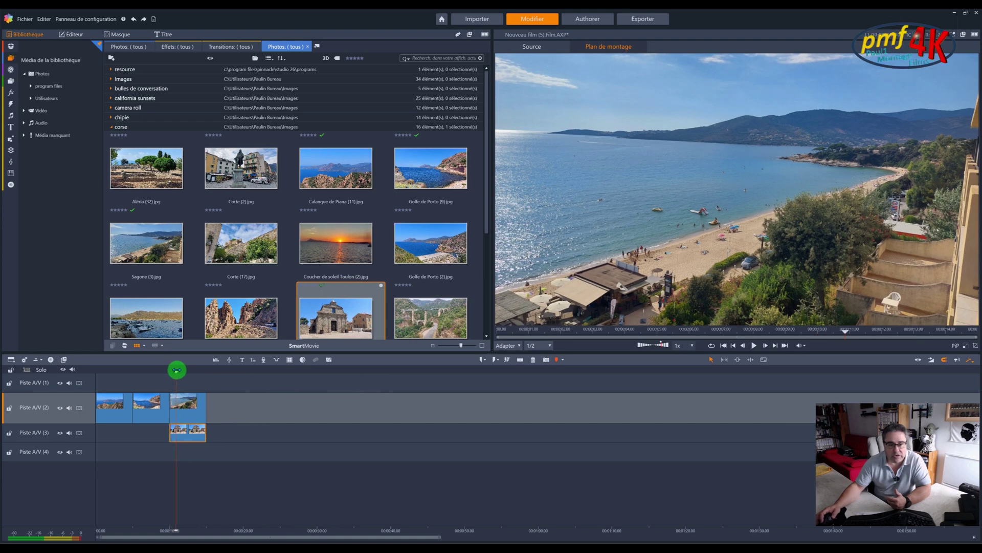
drag(192, 368, 172, 368)
click(189, 428)
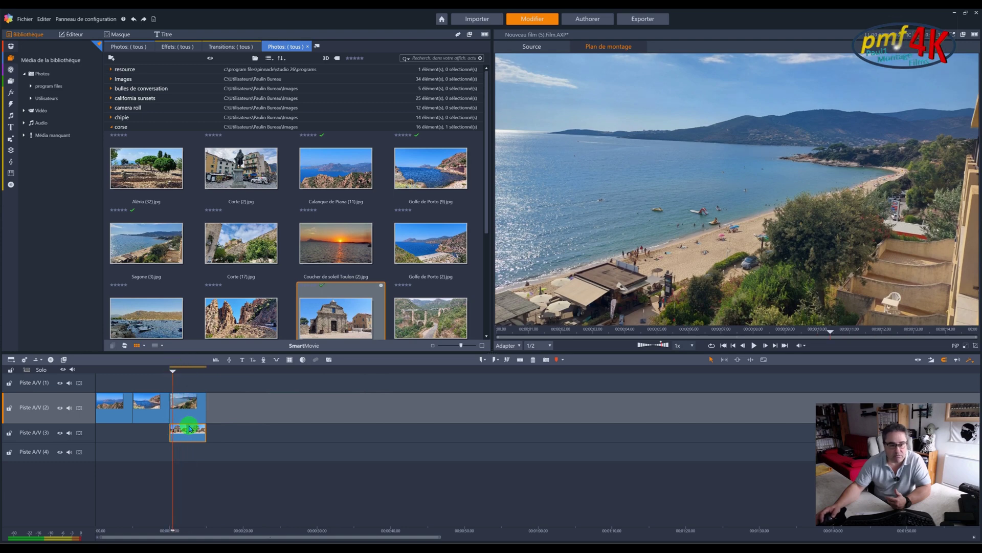
click(110, 452)
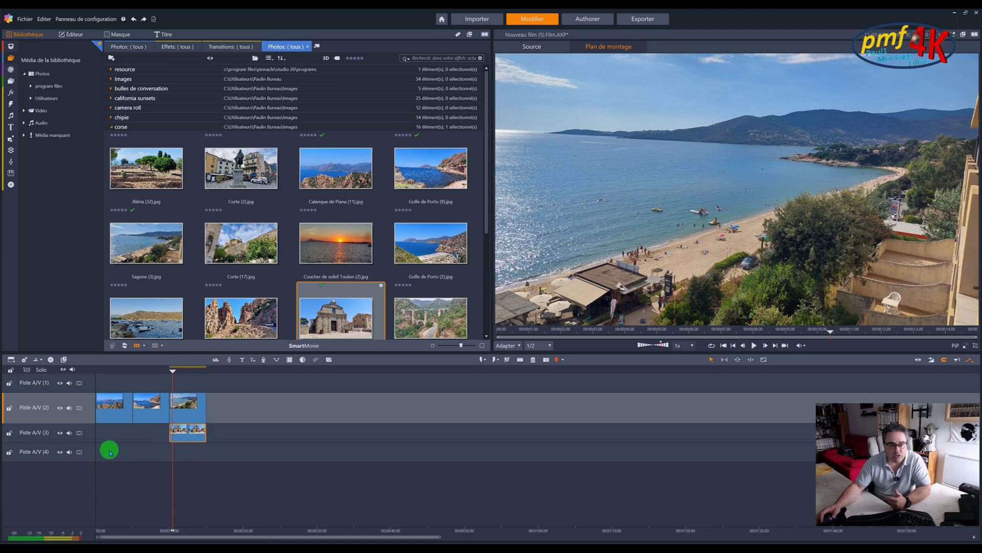
drag(106, 441, 103, 454)
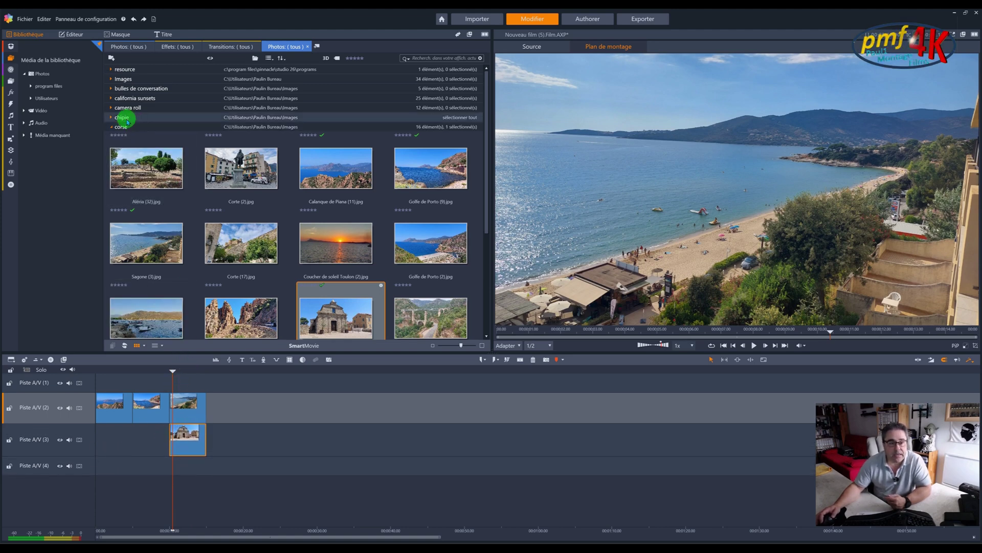
Collapse the corse folder and examine the missing-media photos in the camera roll folder.
click(112, 128)
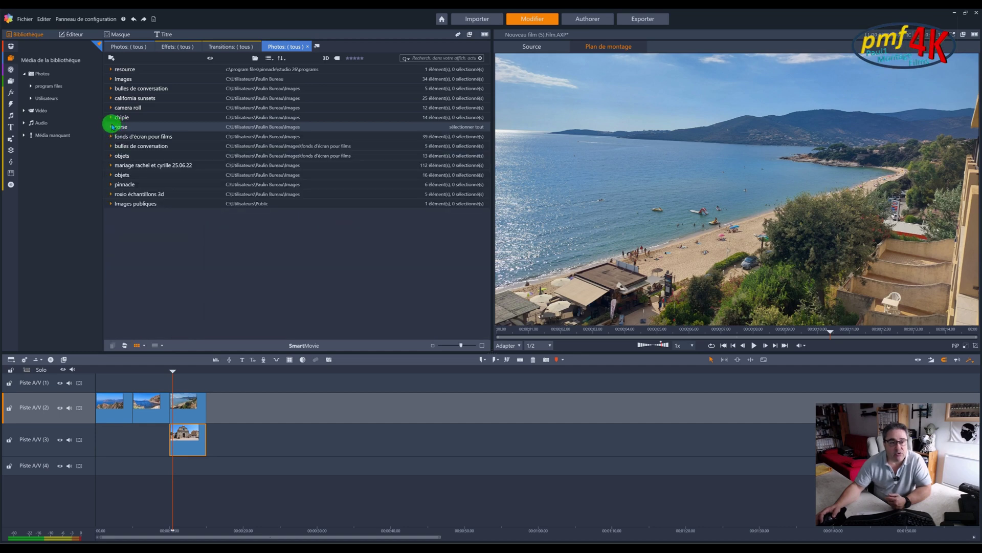
click(111, 155)
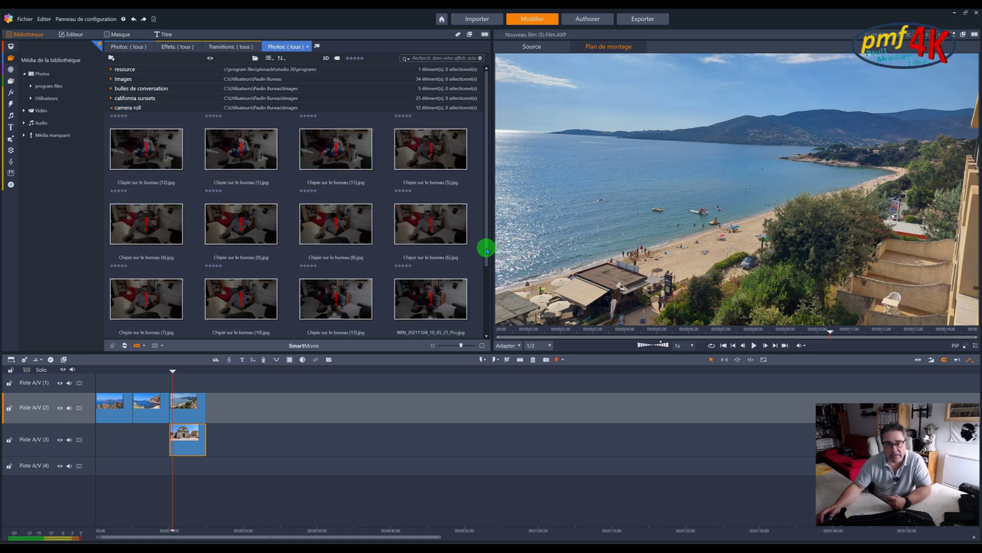
mouse_move(487, 254)
mouse_down()
mouse_move(487, 301)
mouse_move(484, 259)
mouse_up()
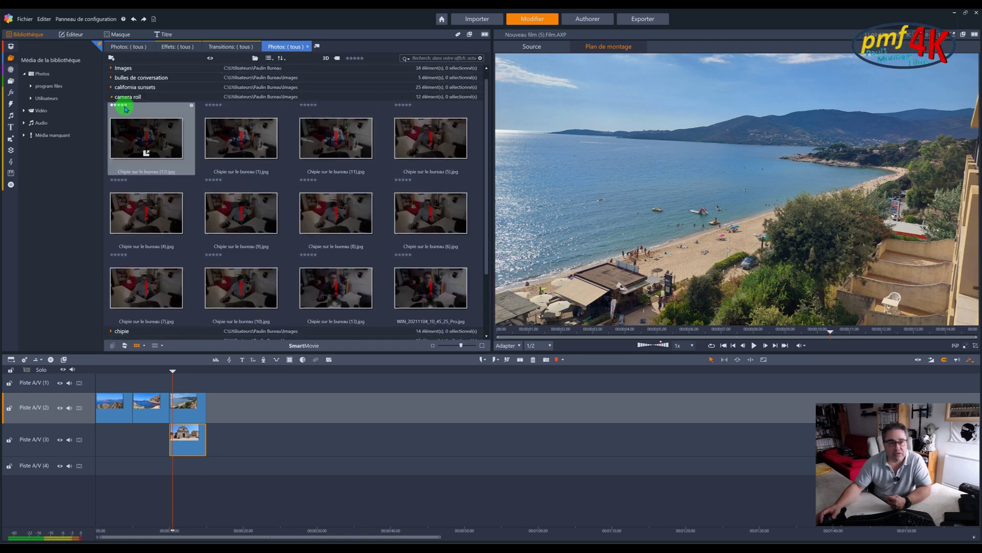
mouse_move(152, 145)
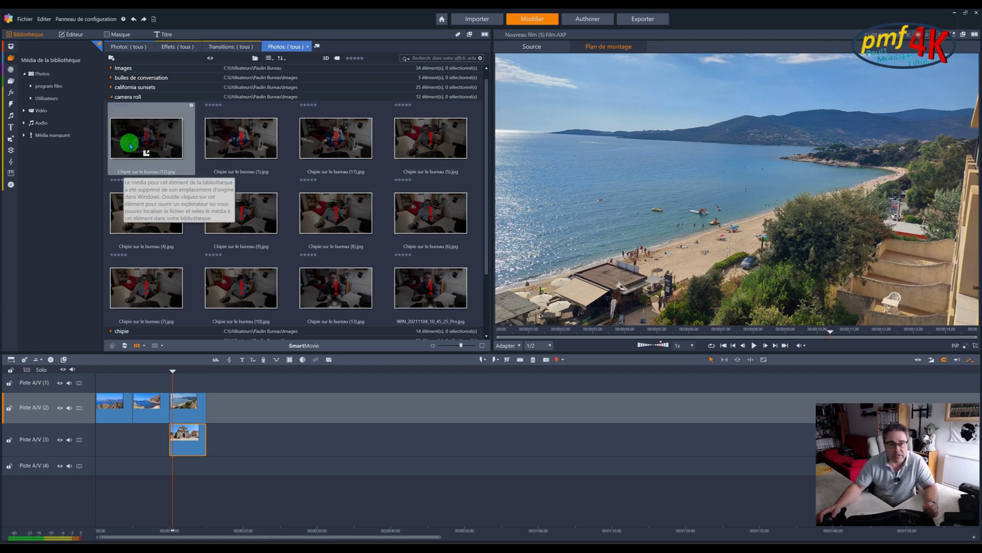
Select all twelve missing-media photos in the camera roll folder and delete them from the library only.
click(131, 146)
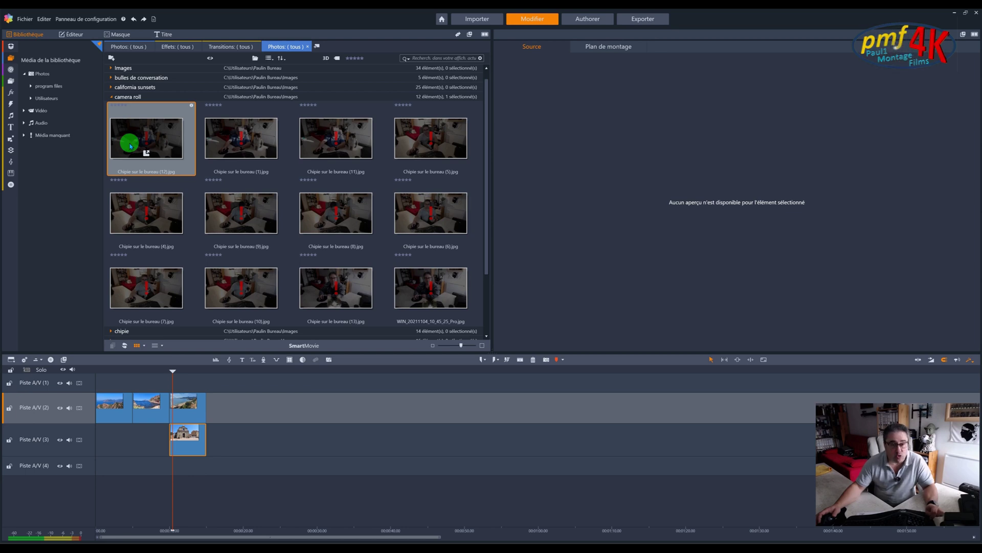
ctrl+click(211, 146)
ctrl+click(305, 144)
ctrl+click(417, 171)
ctrl+click(429, 215)
ctrl+click(412, 281)
ctrl+click(351, 285)
click(338, 232)
ctrl+click(257, 213)
ctrl+click(210, 280)
ctrl+click(154, 285)
ctrl+click(154, 210)
ctrl+click(185, 132)
ctrl+click(241, 136)
ctrl+click(318, 140)
ctrl+click(402, 136)
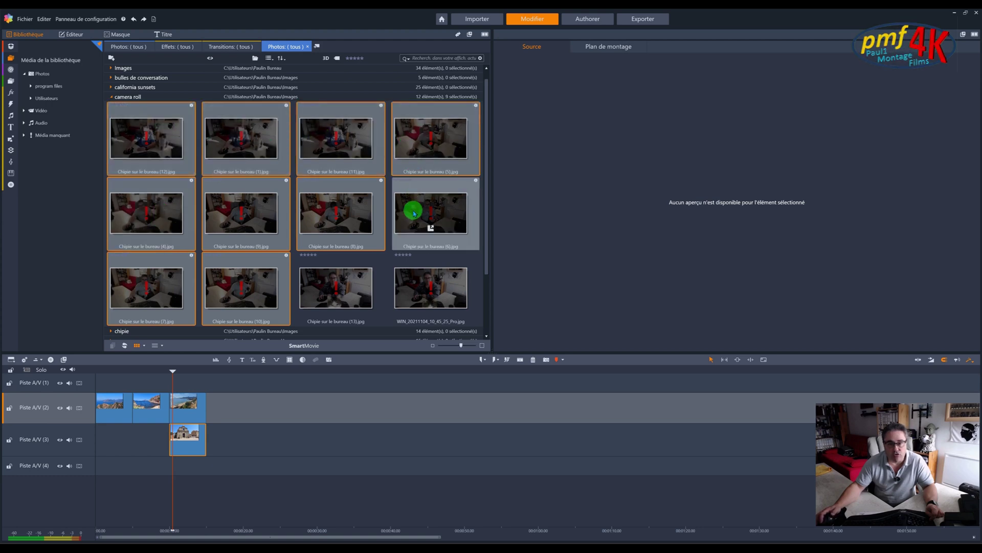
ctrl+click(415, 213)
ctrl+click(414, 285)
ctrl+click(347, 288)
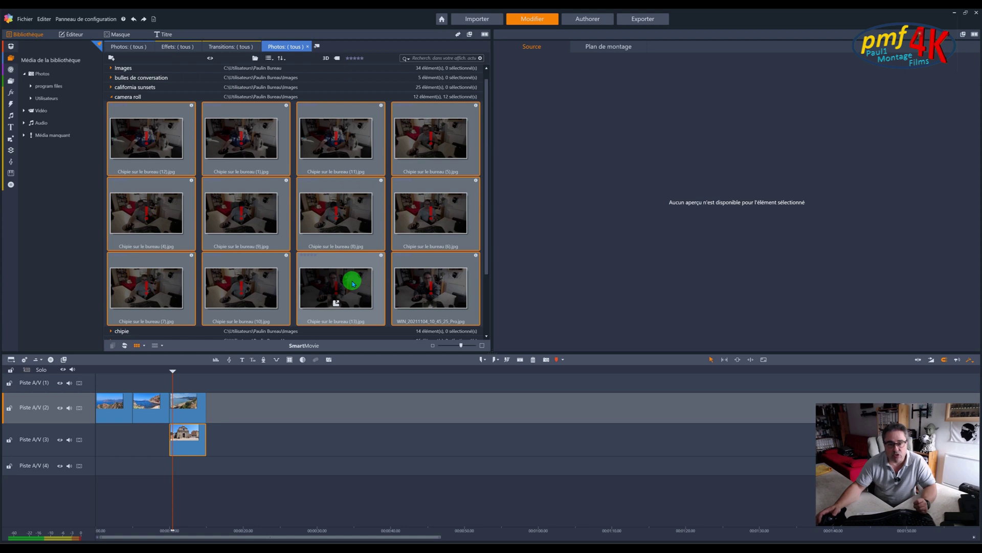
right_click(353, 284)
click(374, 306)
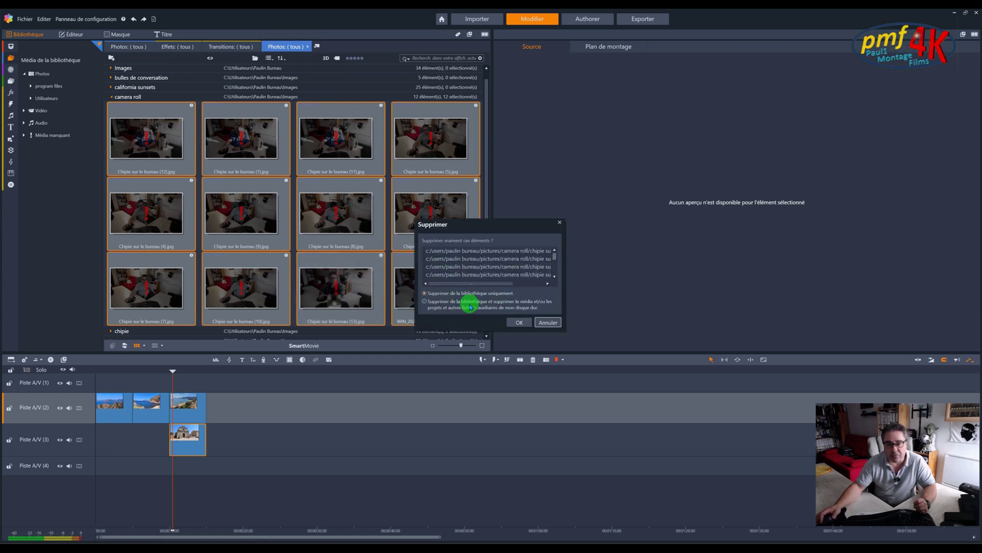
click(519, 323)
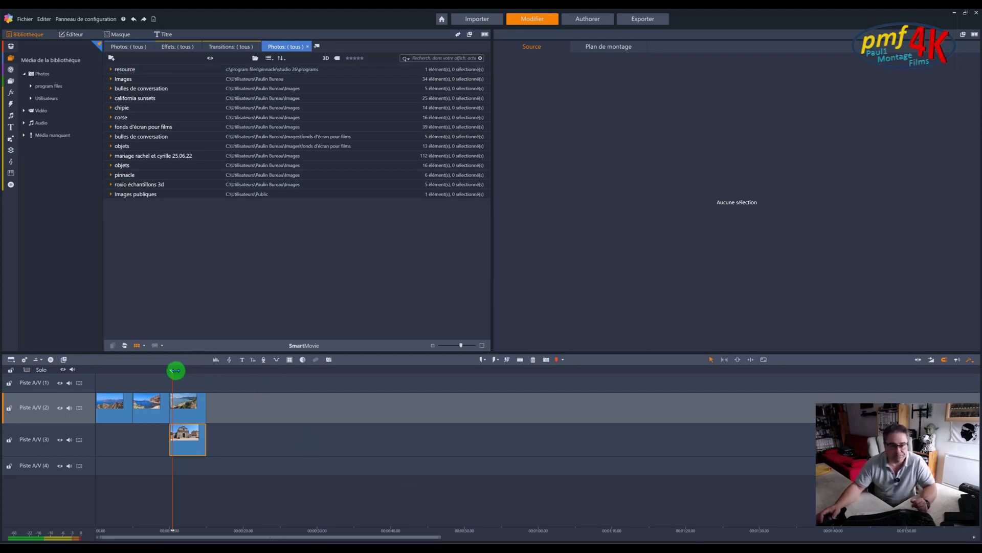
Set the duration of the Calanque de Piana (11).jpg clip at the timeline start to 3 seconds.
drag(174, 370, 101, 373)
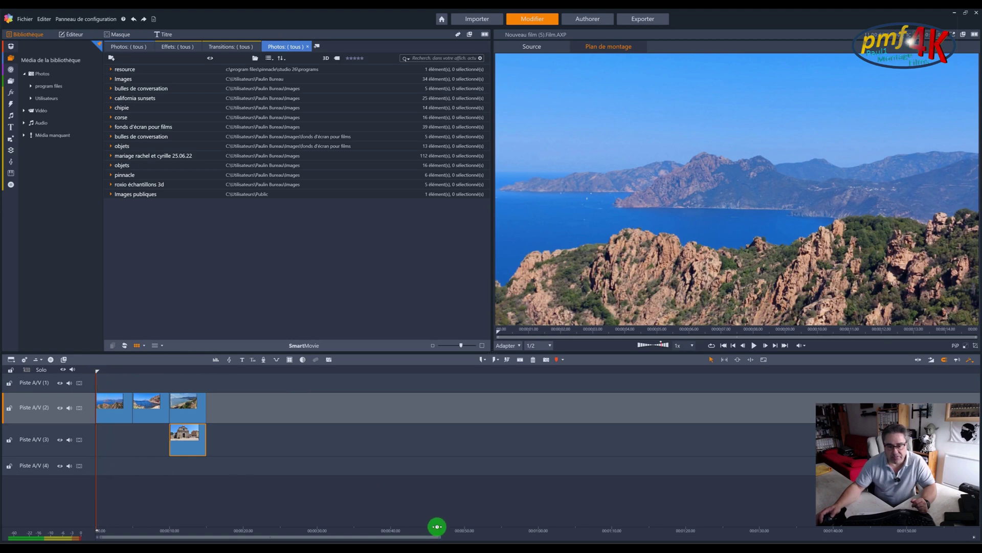
drag(441, 538, 183, 528)
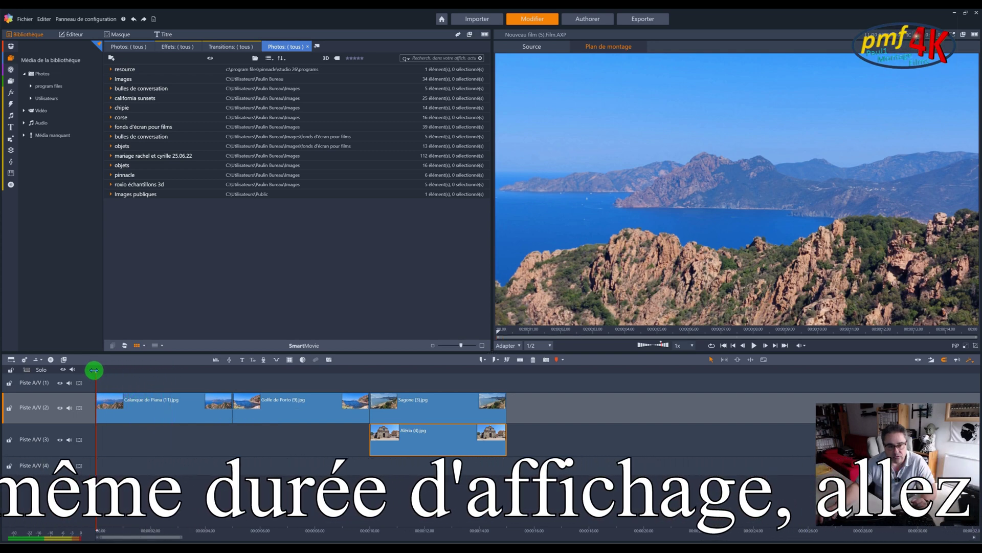
click(161, 409)
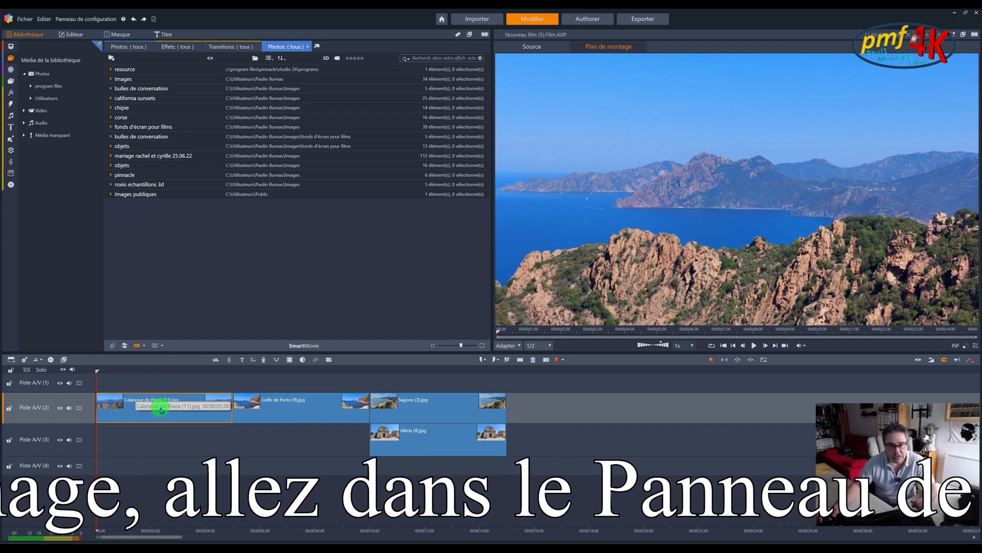
right_click(161, 409)
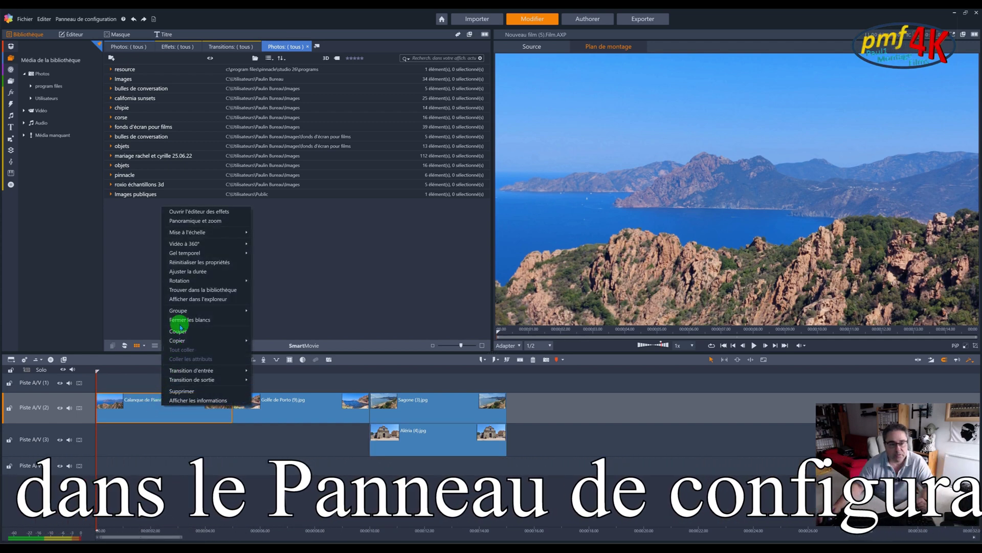
click(187, 271)
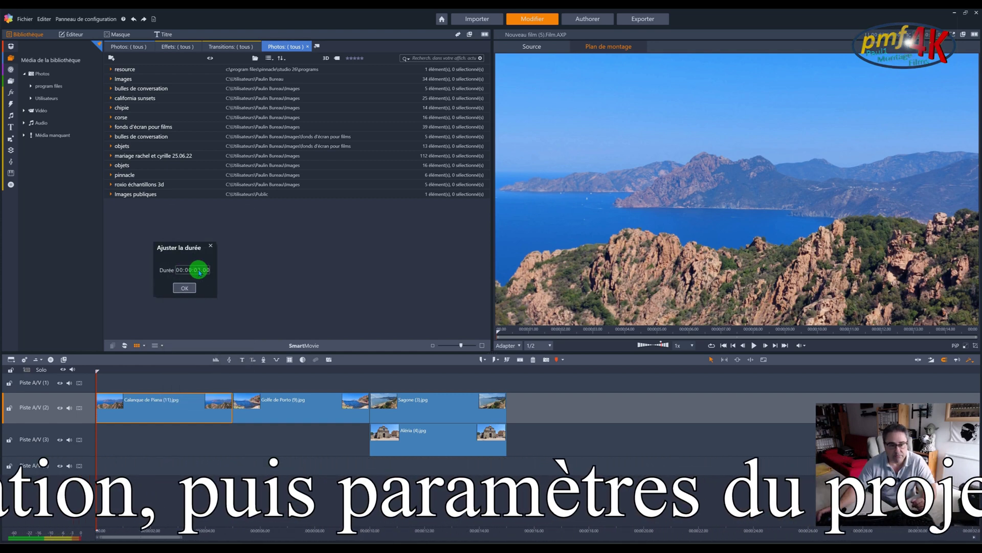
click(187, 288)
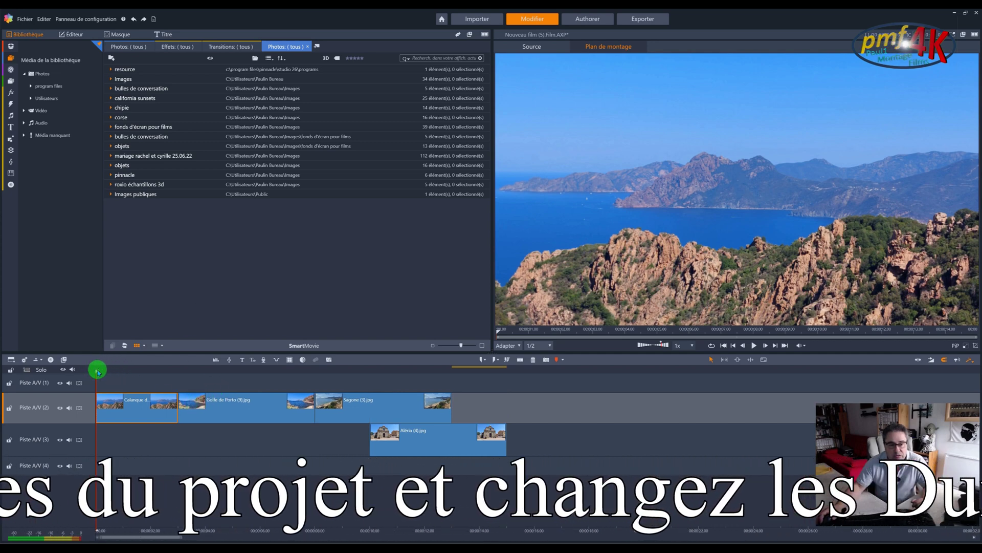
Set the duration of both the Golfe de Porto (9).jpg and Sagone (3).jpg clips to 3 seconds.
drag(95, 370, 176, 382)
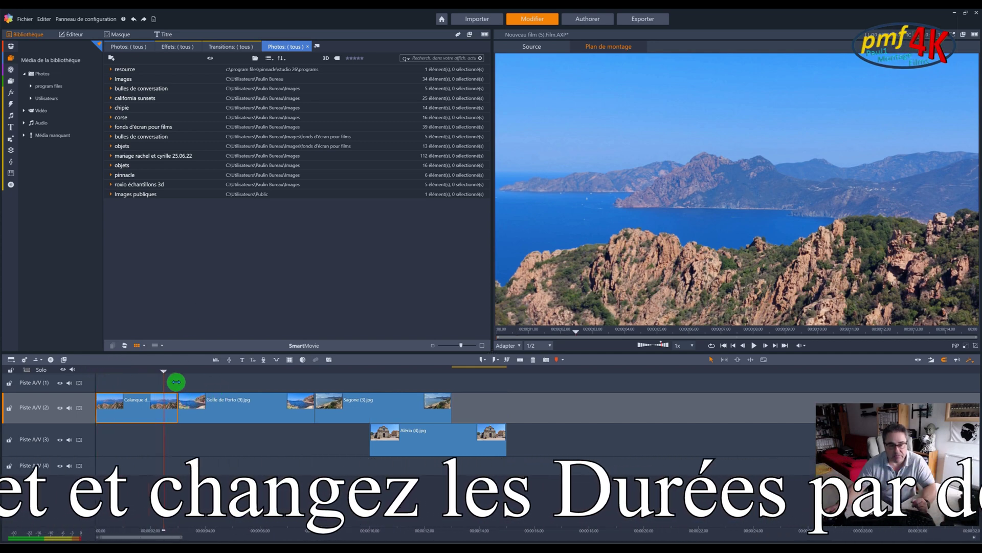
click(223, 401)
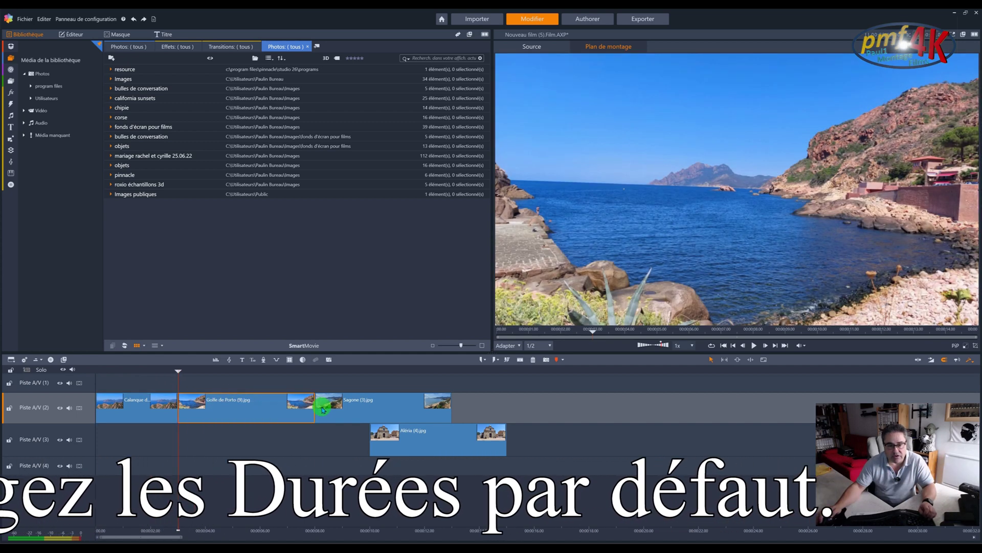
right_click(290, 405)
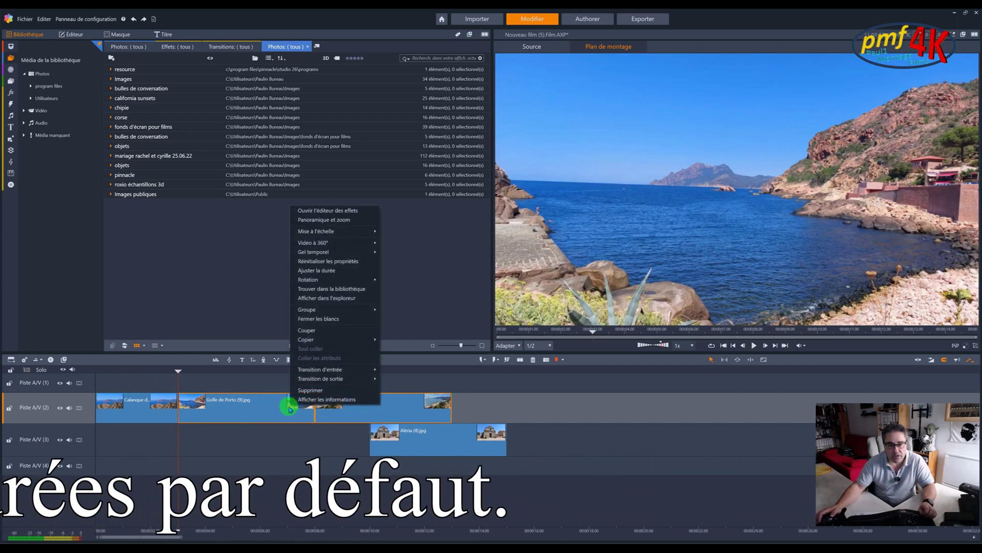
click(324, 269)
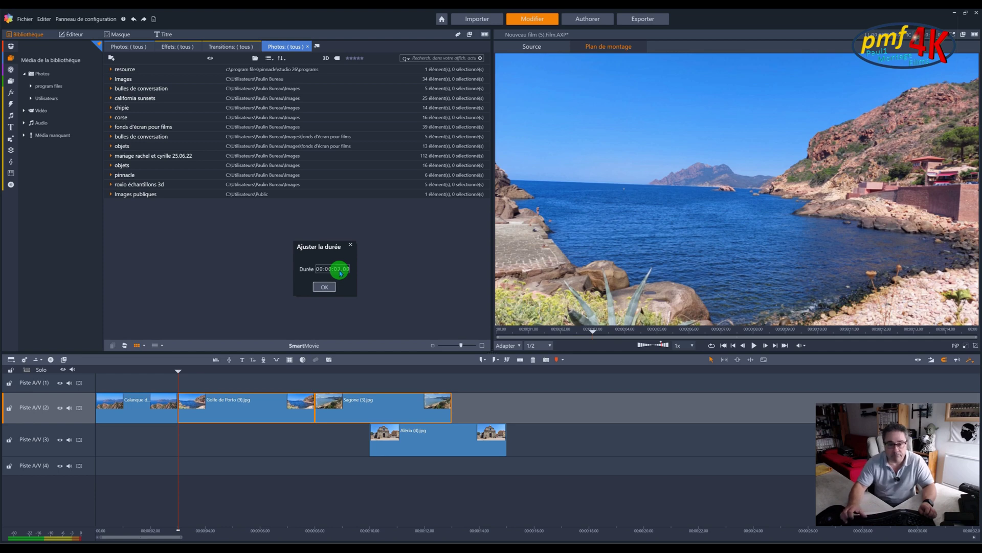
key(Return)
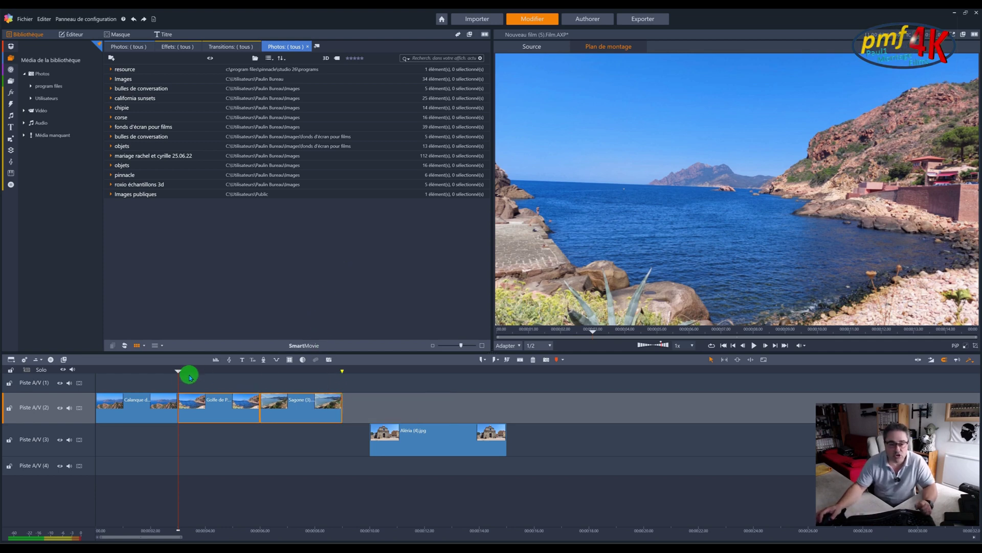
Move the Aléria (4).jpg clip on track A/V (3) to the timeline start, beneath the Calanque de Piana clip.
mouse_move(179, 368)
mouse_down()
mouse_move(114, 368)
mouse_move(256, 388)
mouse_move(129, 368)
mouse_up()
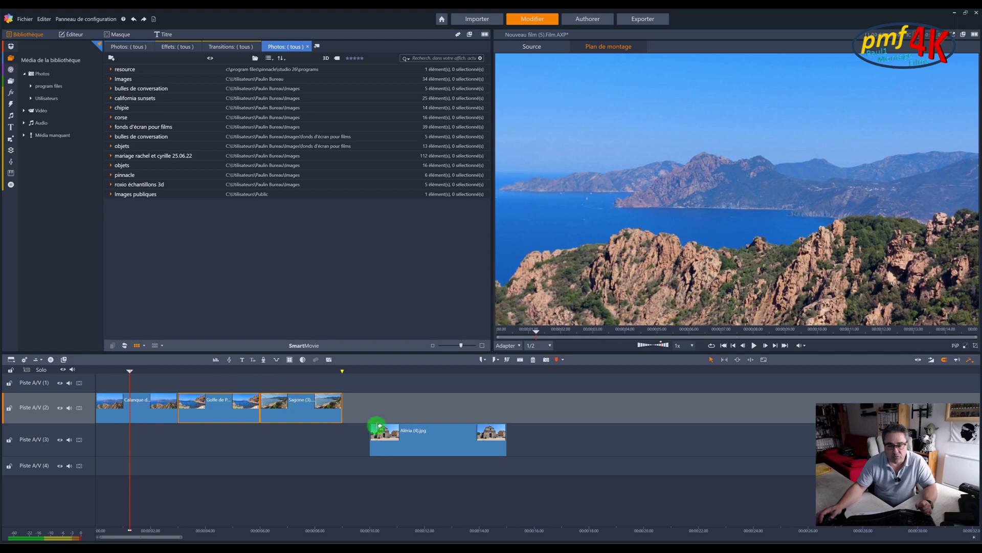
drag(393, 433, 99, 430)
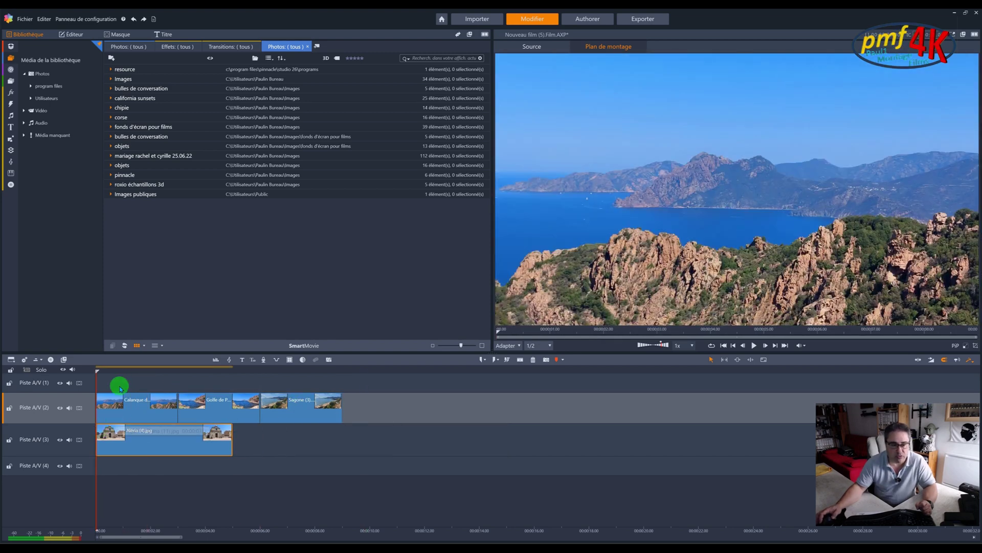
drag(96, 372, 124, 370)
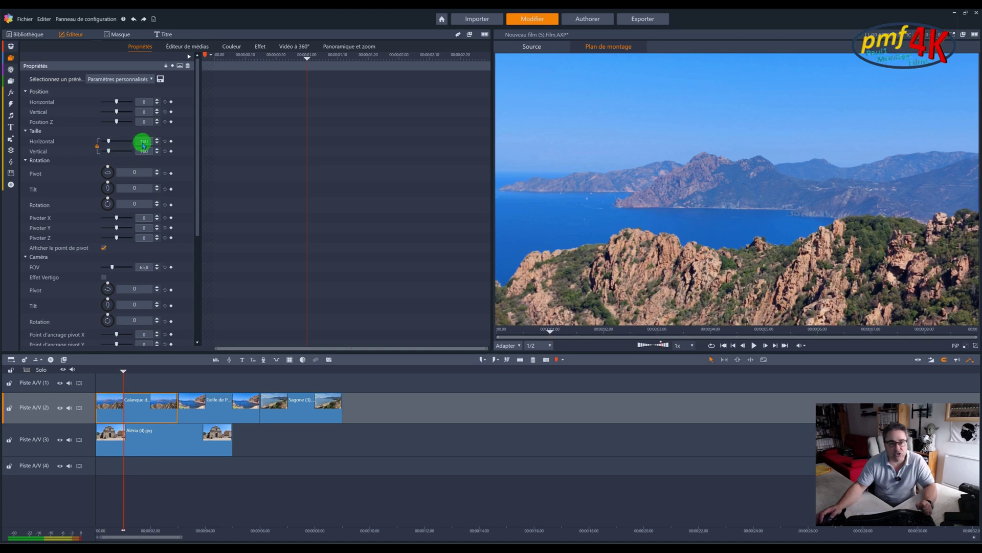
Scale the Calanque de Piana photo to a horizontal and vertical size of 50.
text(50)
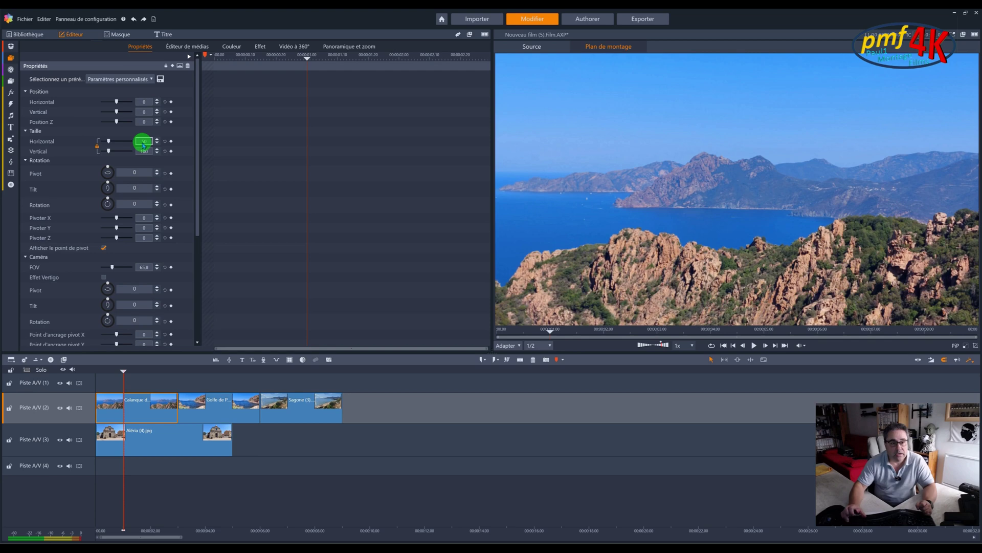
key(Return)
click(145, 157)
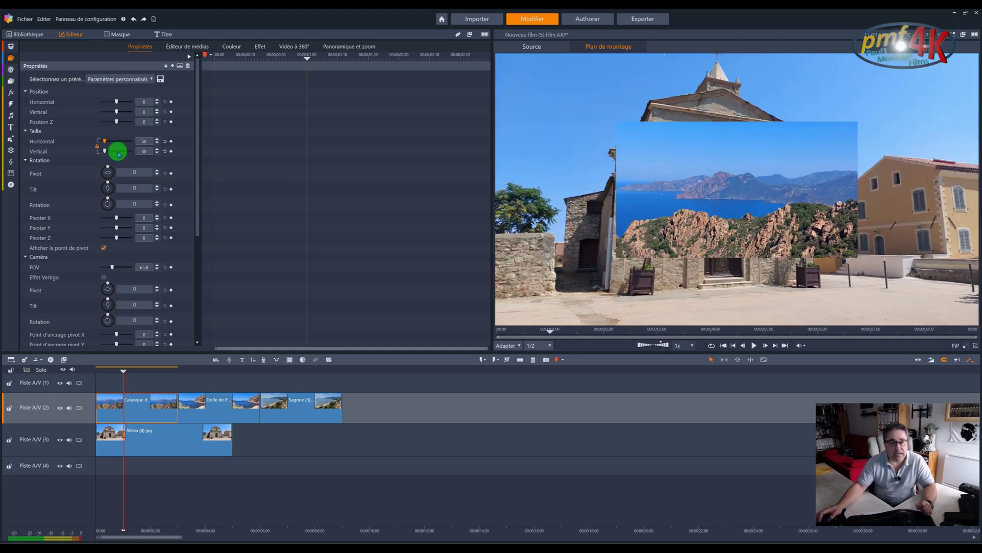
click(147, 143)
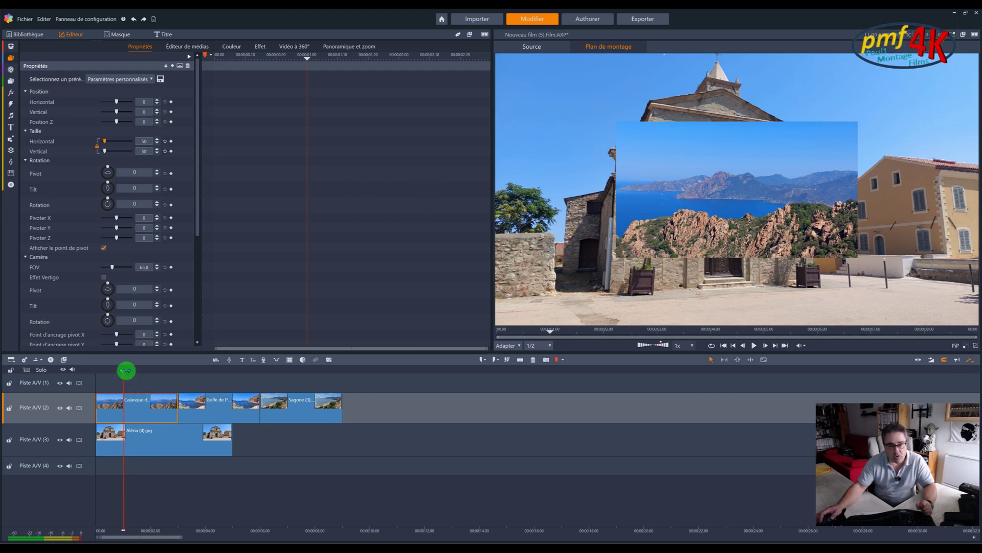
Set the Calanque de Piana photo's horizontal and vertical position to 25 each, placing it in the frame's upper-right corner.
mouse_move(125, 370)
mouse_down()
mouse_move(169, 371)
mouse_move(141, 371)
mouse_up()
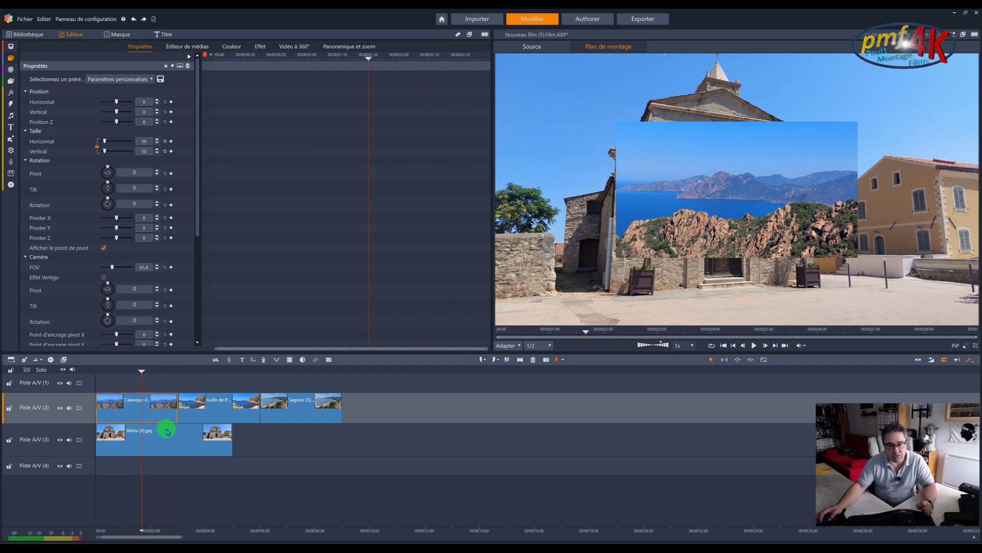
click(157, 100)
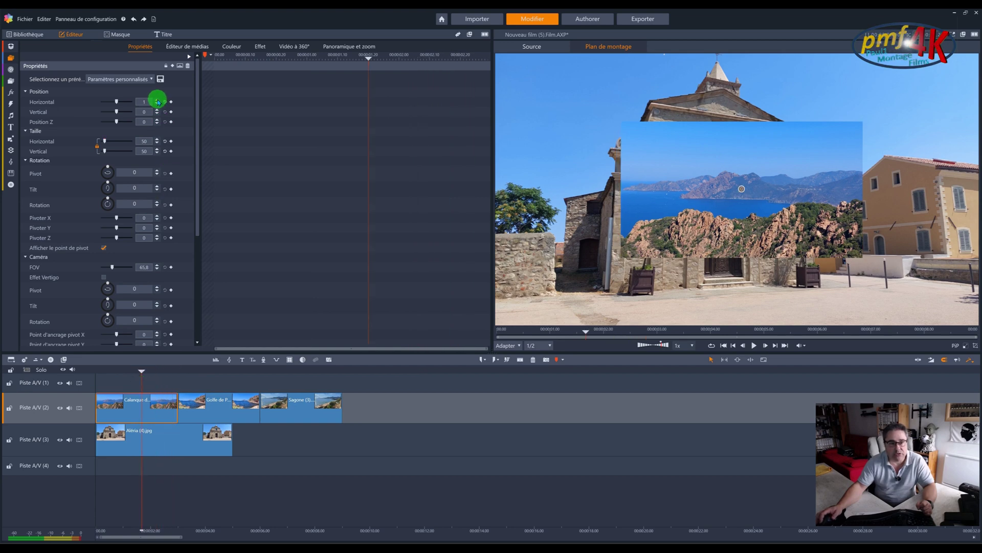
drag(157, 101, 158, 101)
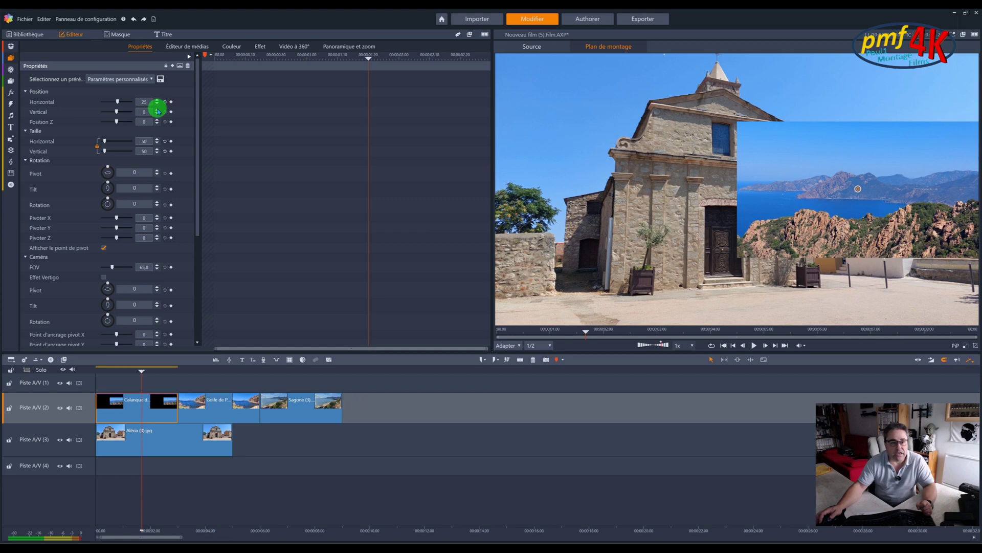
drag(157, 113, 157, 112)
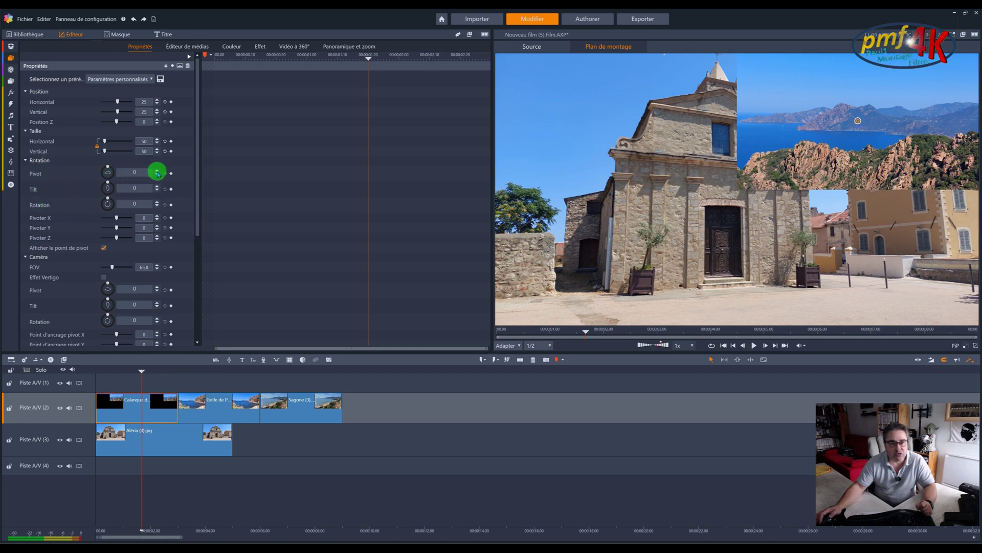
Rotate the Calanque de Piana photo with pivot 12, tilt 22 and rotation 13, moving the Aléria clip out from beneath it.
drag(157, 172, 158, 189)
drag(152, 445, 269, 454)
drag(207, 370, 137, 365)
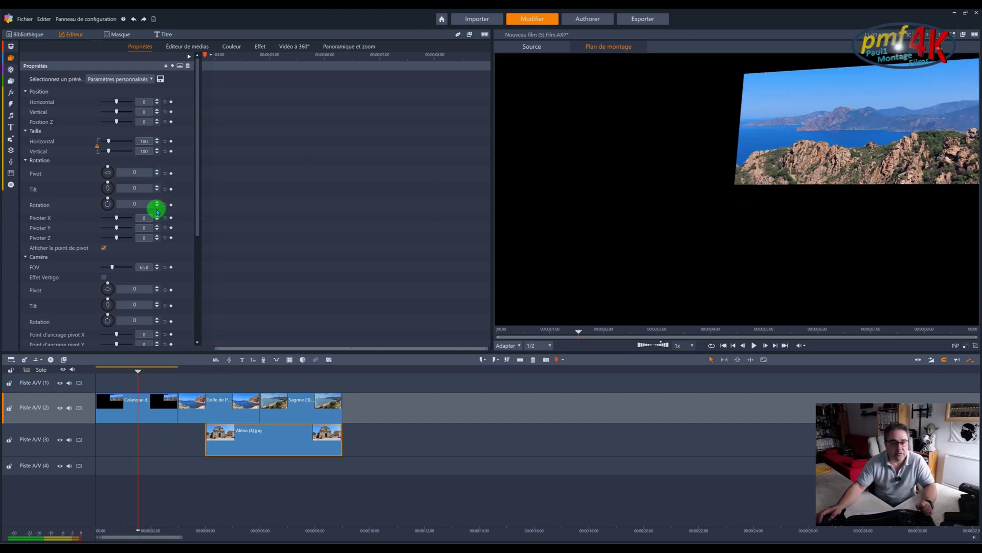
click(162, 402)
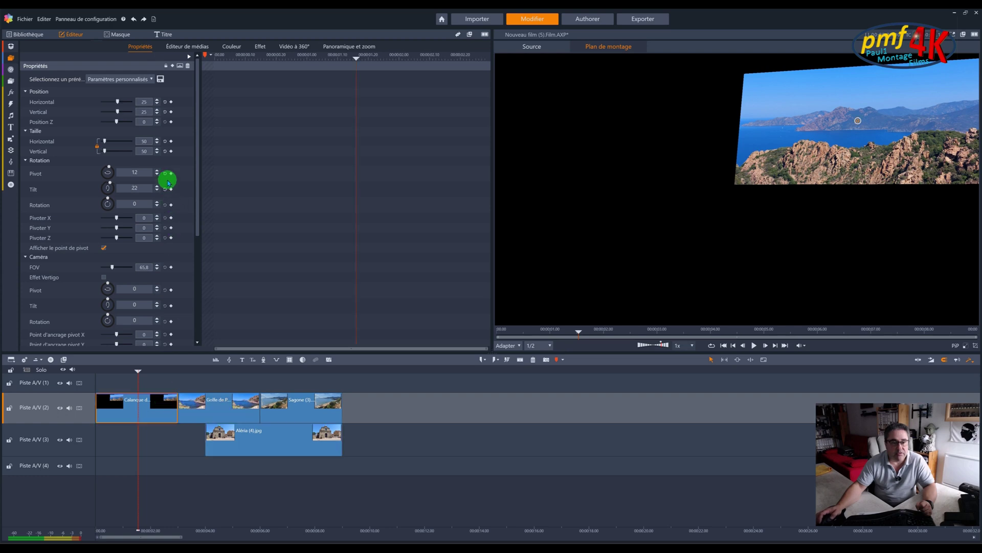
click(158, 203)
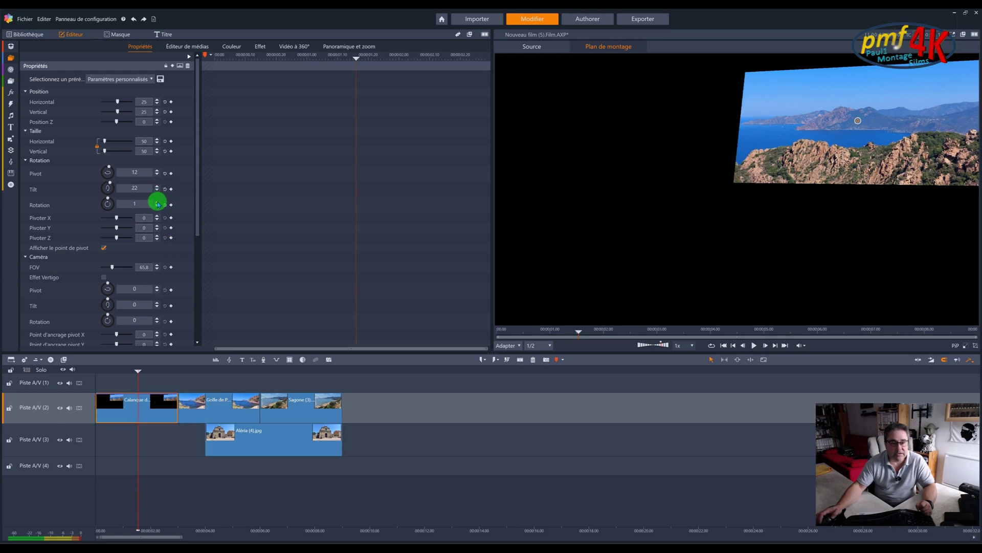
click(158, 203)
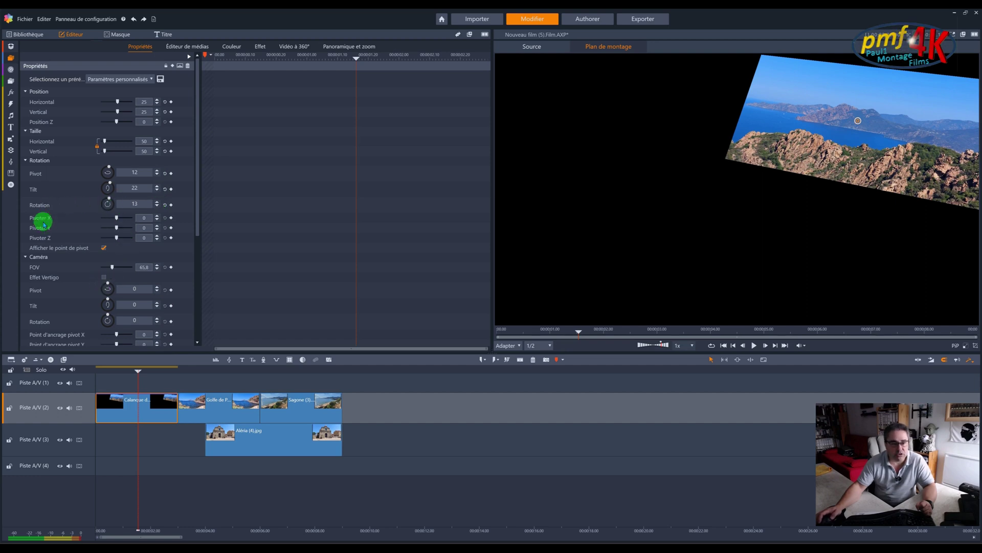
Shift the Calanque de Piana photo's pivot point by setting Pivoter X to 12.
click(157, 217)
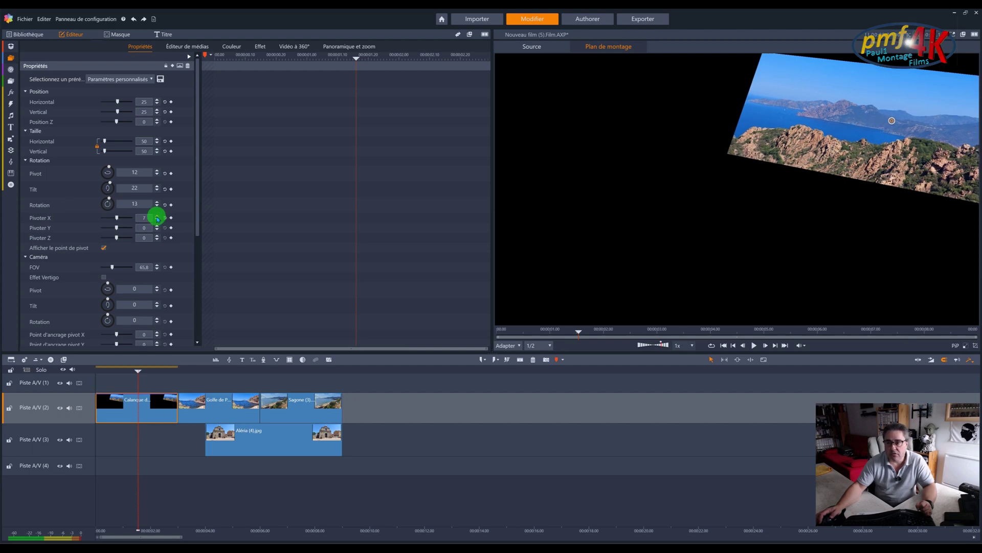
click(157, 217)
click(157, 217)
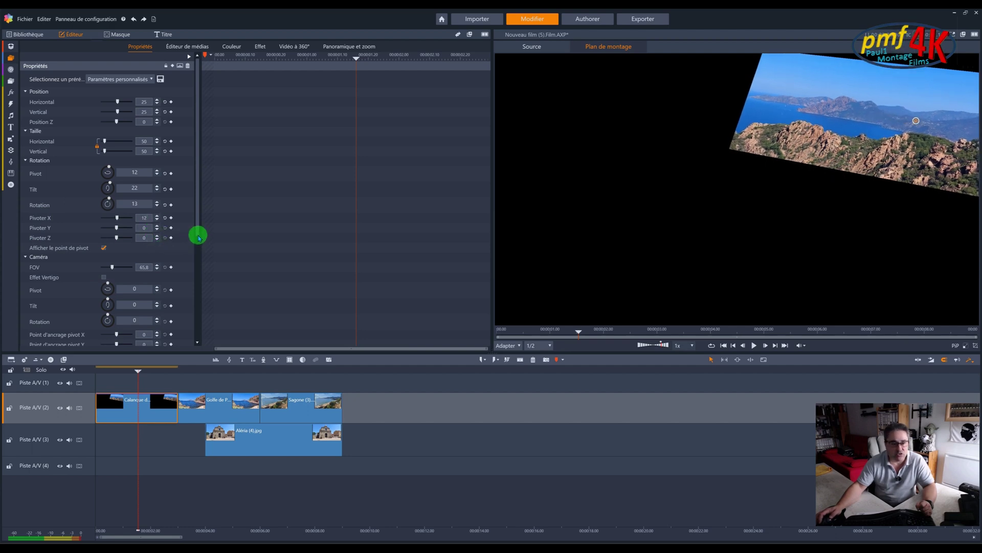
Try a camera pivot of 5 and a camera tilt of 6 on the photo, and reset both values.
drag(200, 231, 195, 248)
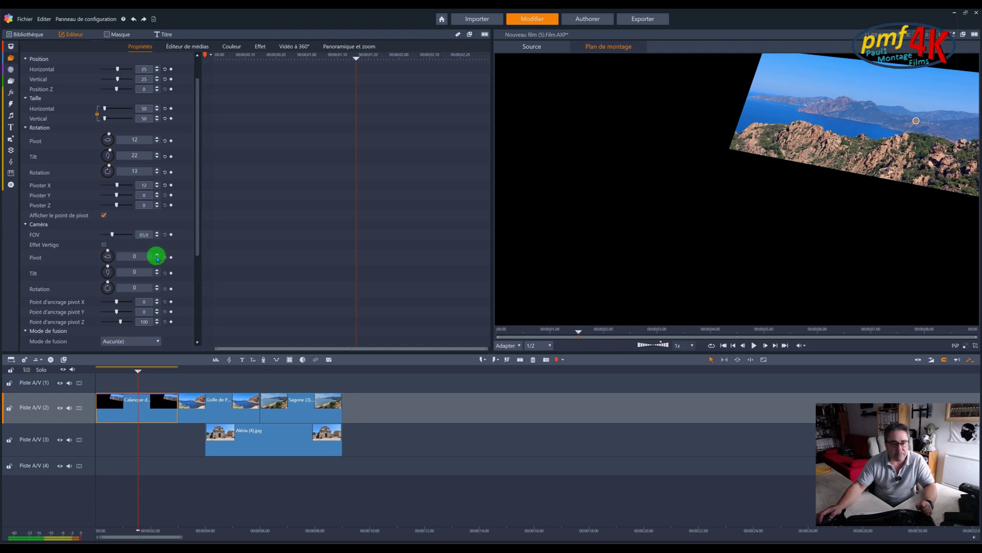
drag(159, 257, 159, 273)
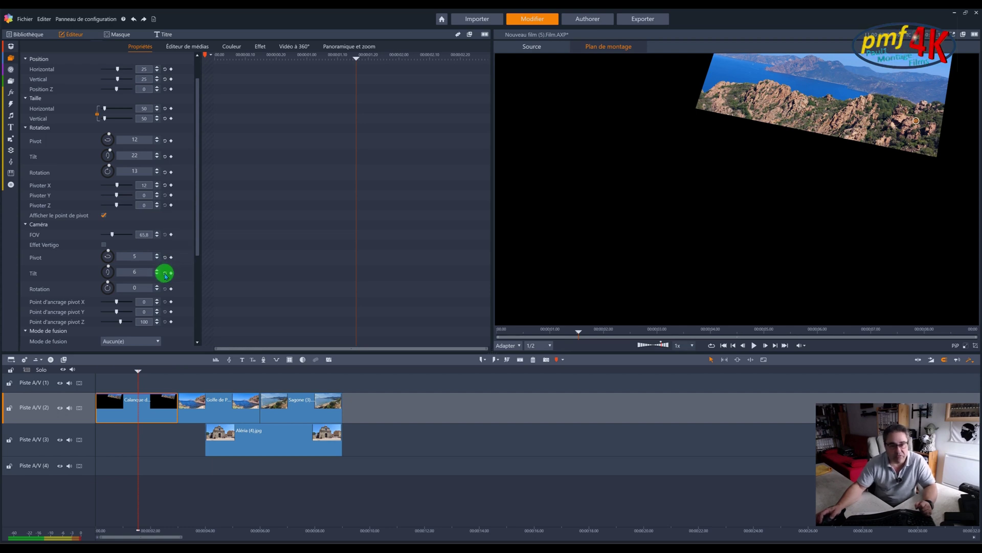
click(164, 257)
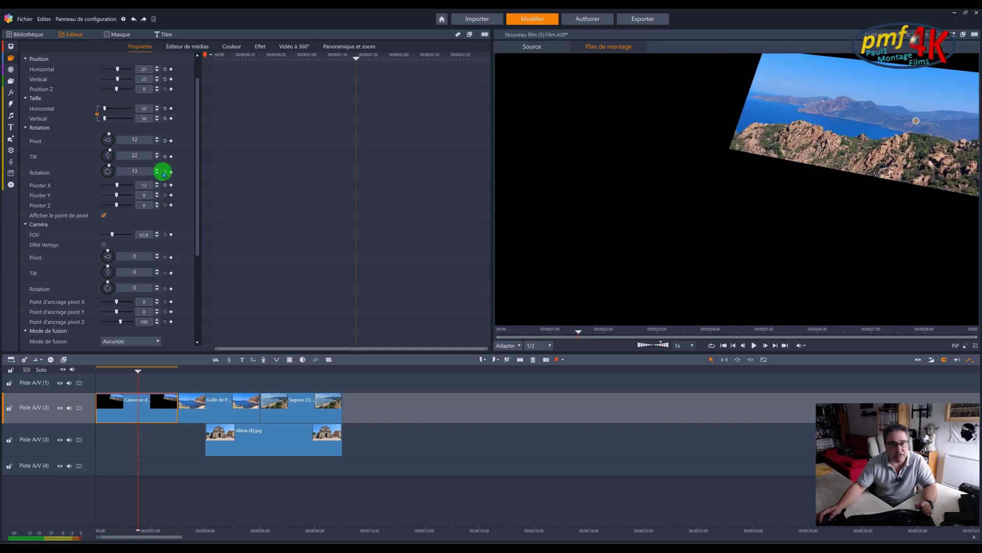
Reset the Calanque de Piana photo's pivot, tilt, rotation and Pivoter X values to 0.
click(165, 141)
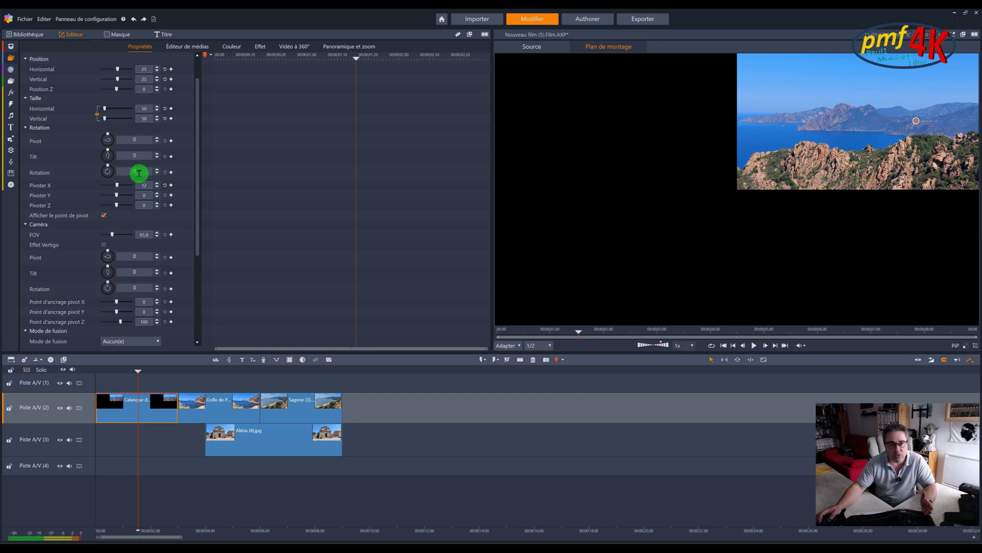
click(150, 195)
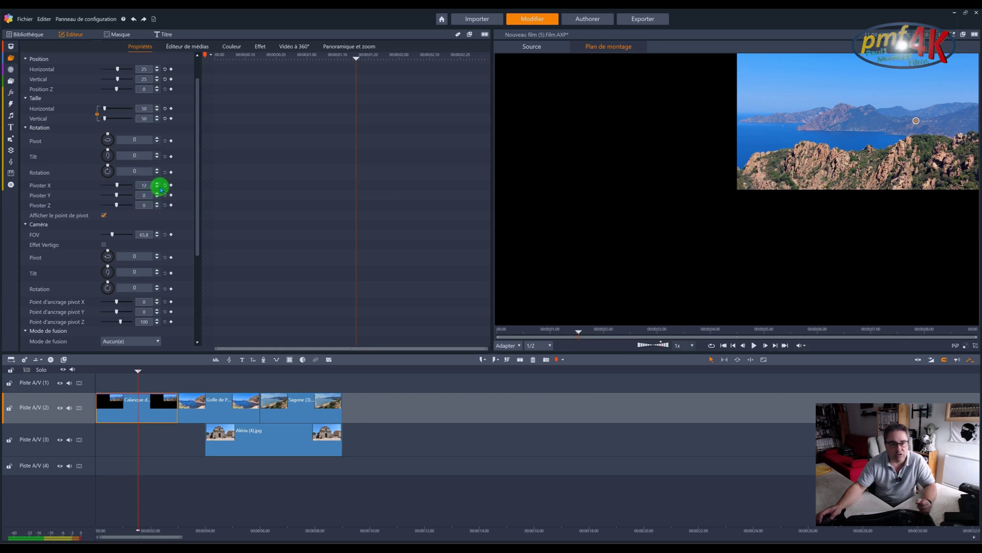
click(165, 186)
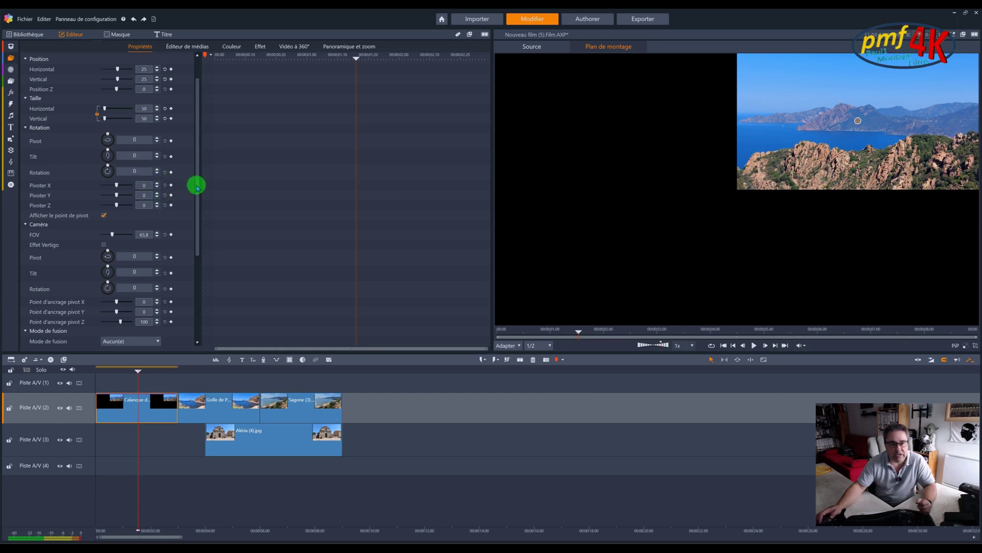
drag(197, 187, 202, 155)
Move the Aléria (4).jpg clip back to the timeline start beneath the Calanque de Piana clip.
click(241, 427)
drag(249, 439, 138, 436)
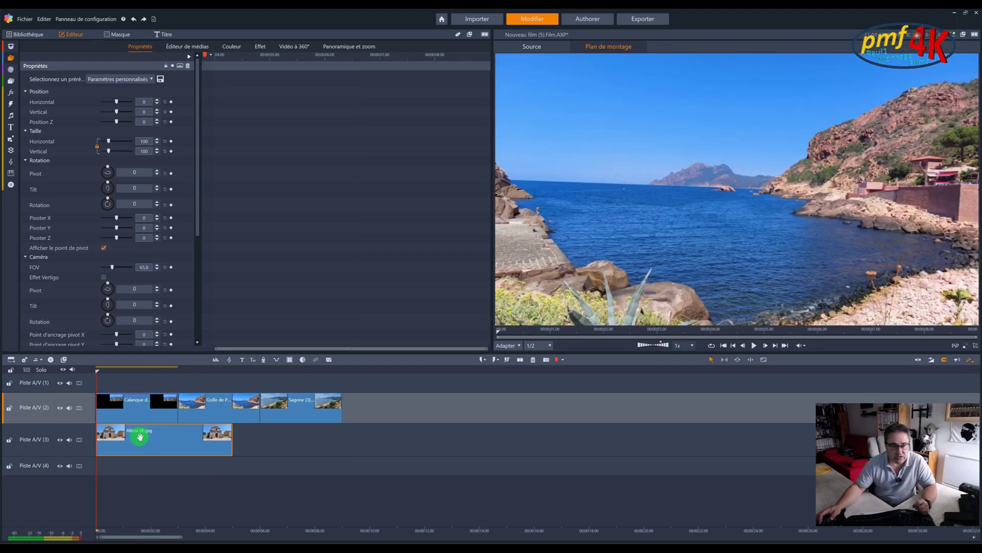
drag(98, 370, 122, 370)
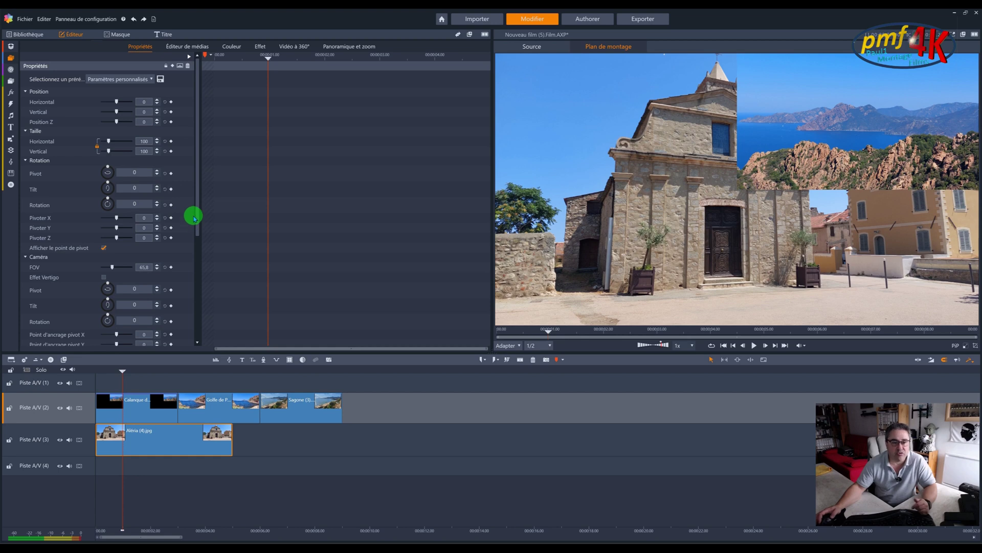
Examine the basic colour settings available for the Aléria photo and the Calanque de Piana photo.
click(230, 45)
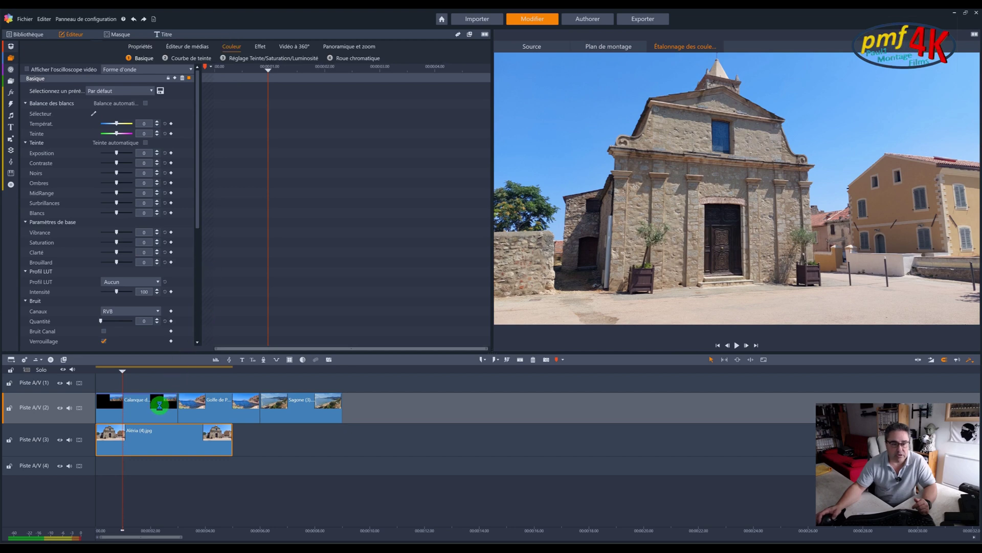
click(160, 407)
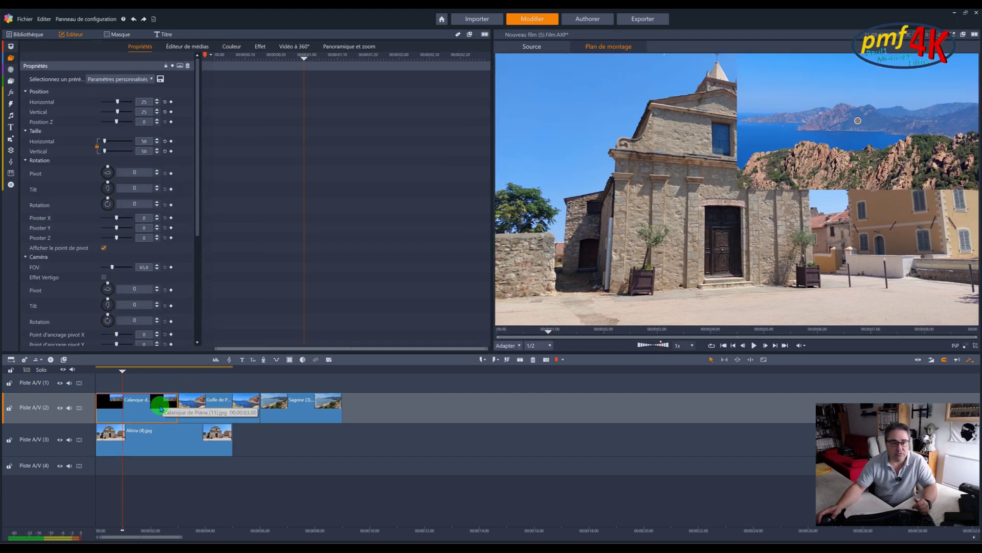
click(229, 46)
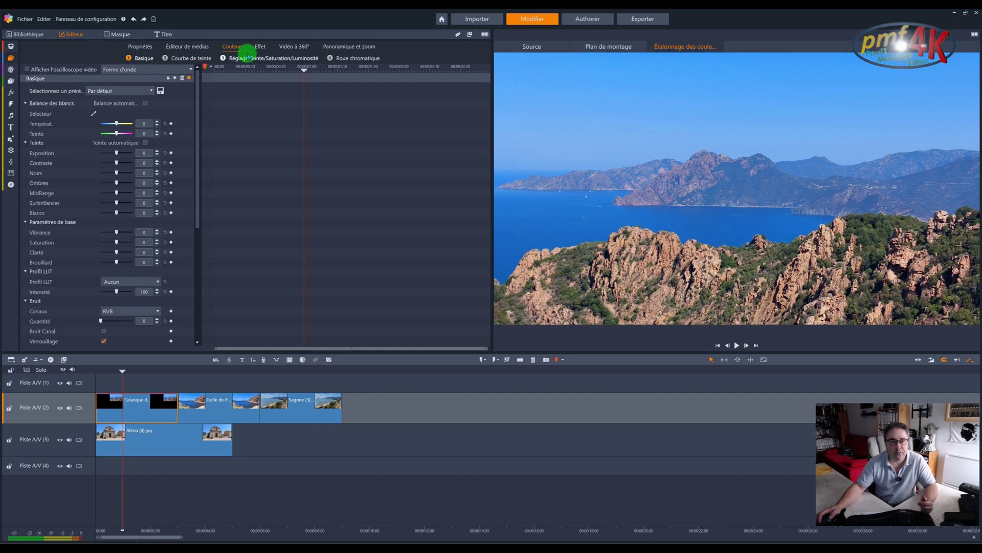
Apply the Effet vignette effect from the Caméra category to the Calanque de Piana photo.
click(261, 47)
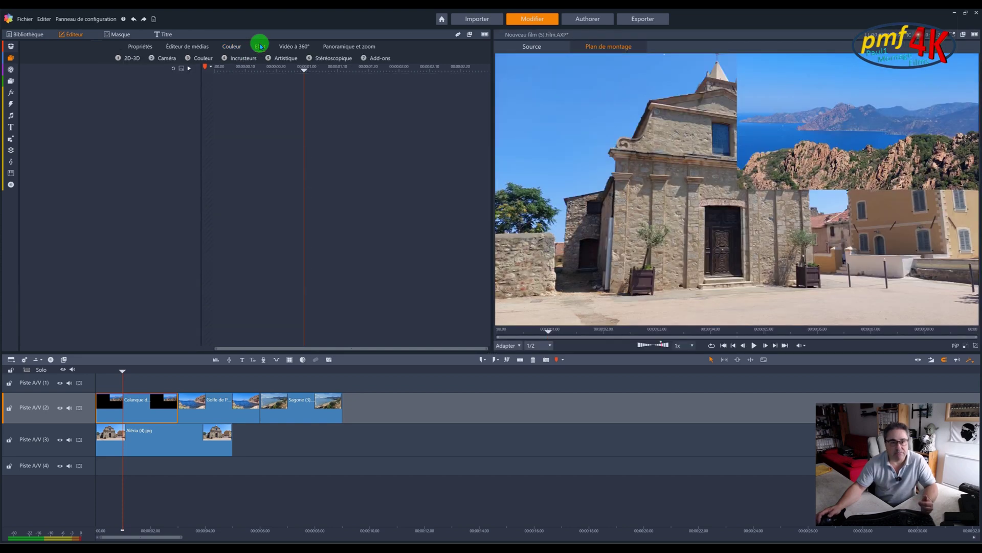
click(135, 59)
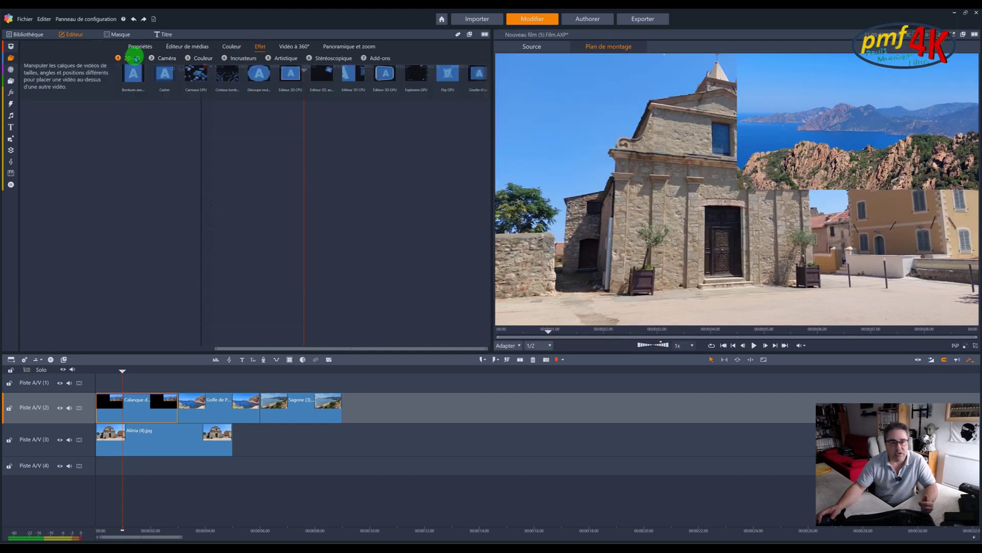
click(162, 61)
click(201, 58)
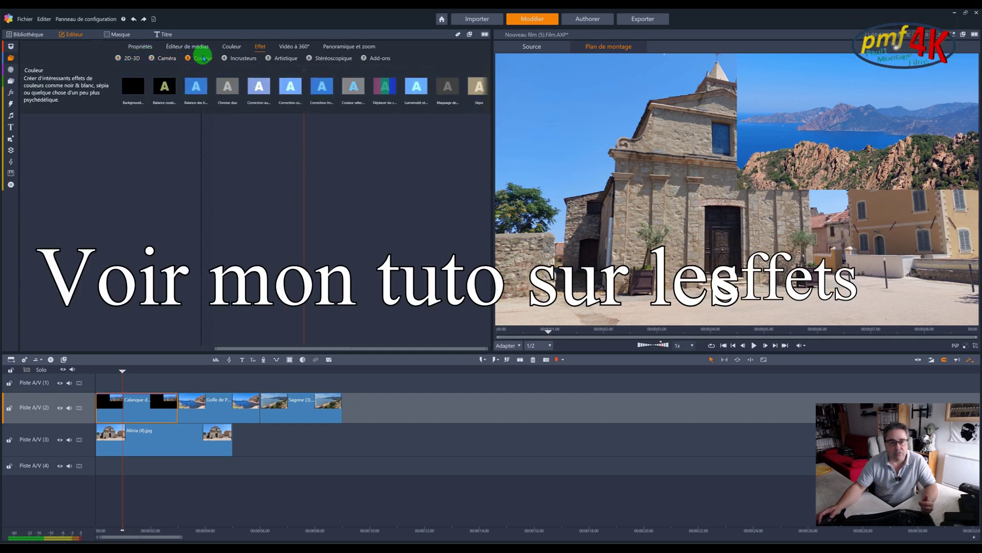
click(172, 59)
click(289, 91)
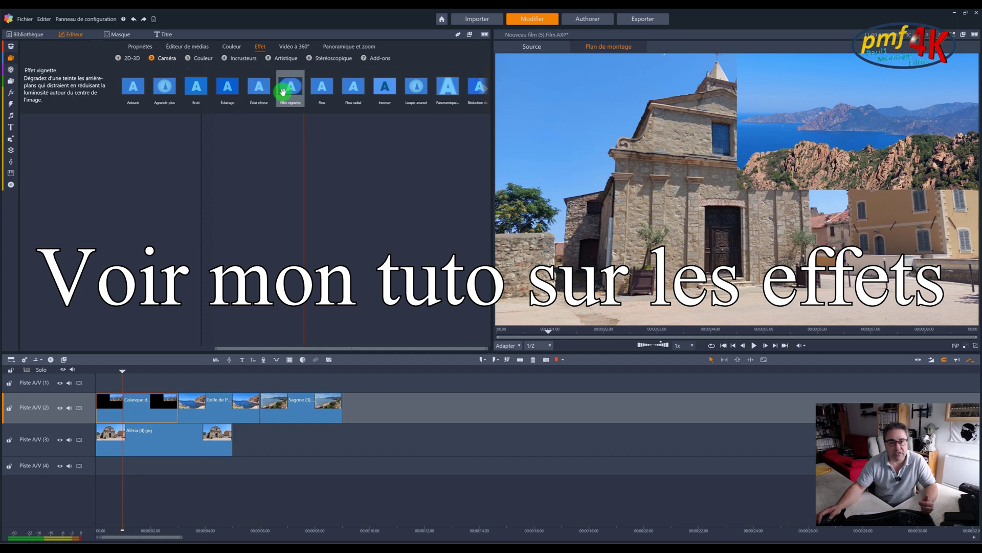
double_click(290, 97)
Browse the Couleur effects that can be applied to the Calanque de Piana photo.
click(182, 66)
click(162, 59)
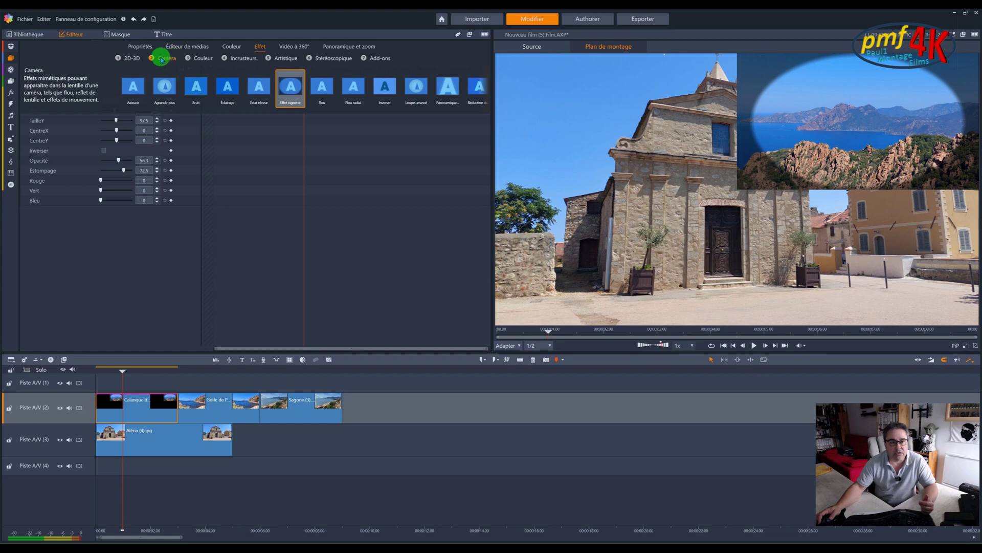
click(199, 60)
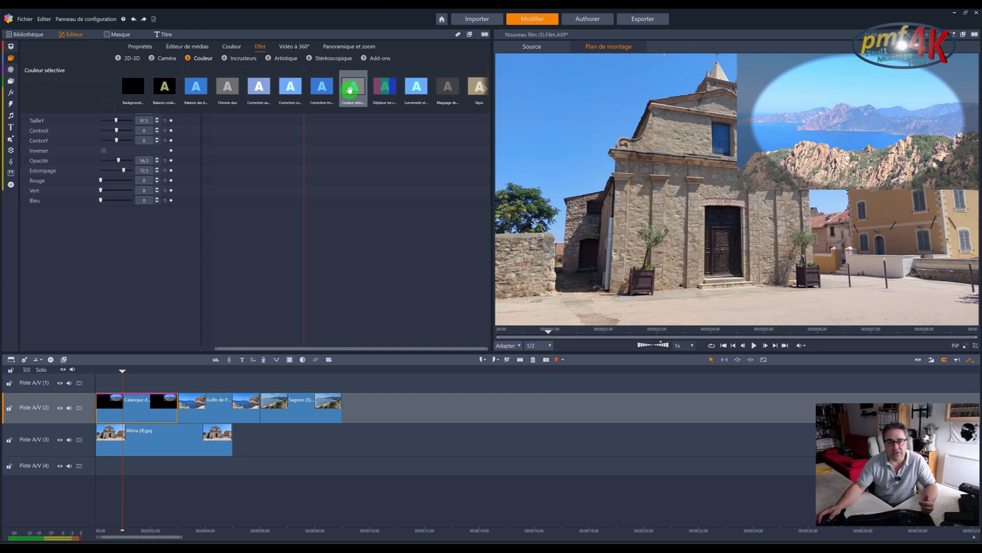
click(485, 89)
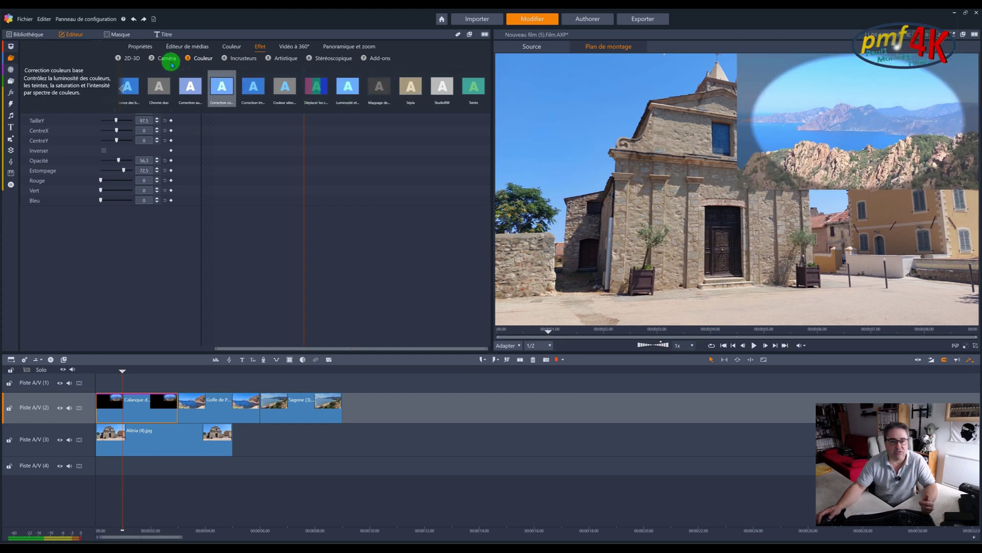
click(123, 87)
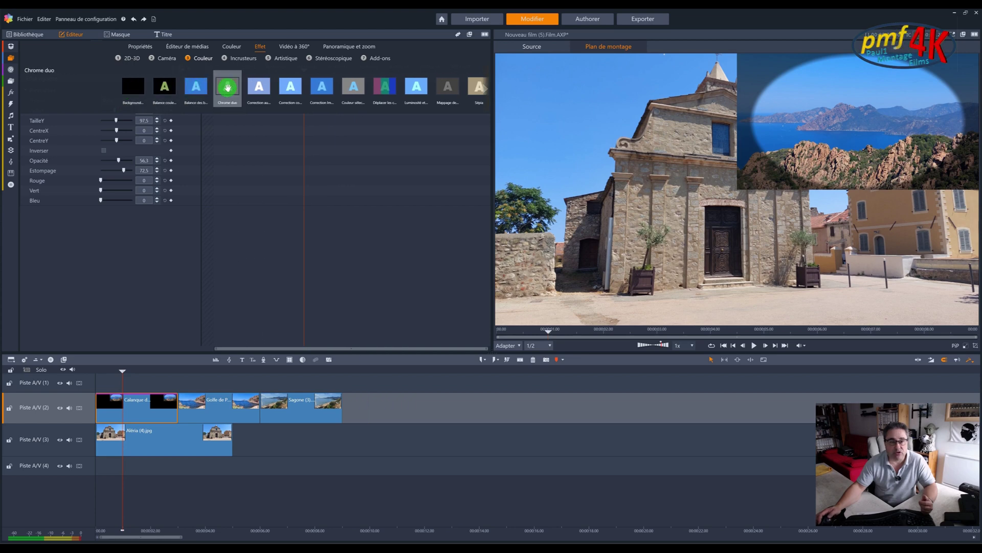
Crop the lower-right part of the Aléria (4).jpg photo by pulling in its right and bottom edges.
drag(165, 86, 166, 438)
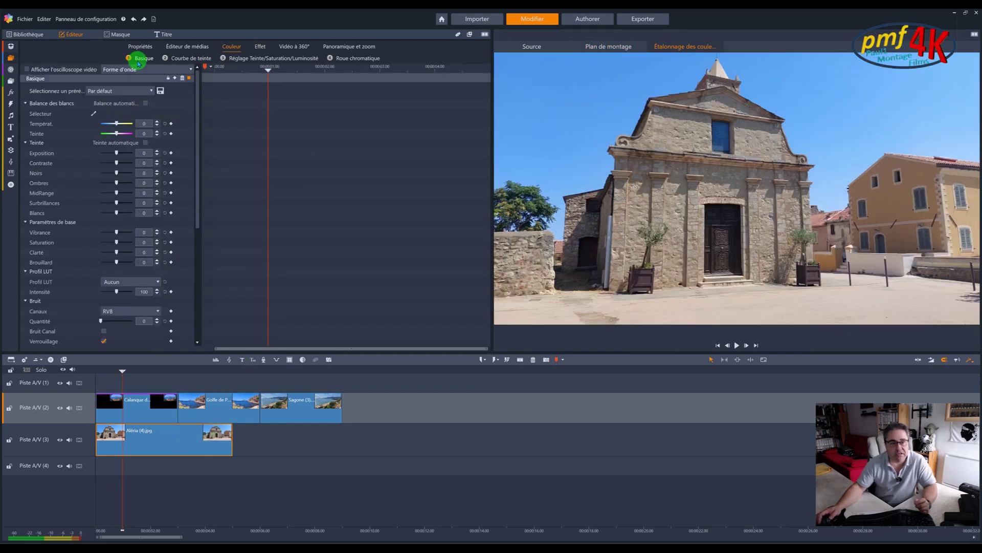
click(142, 46)
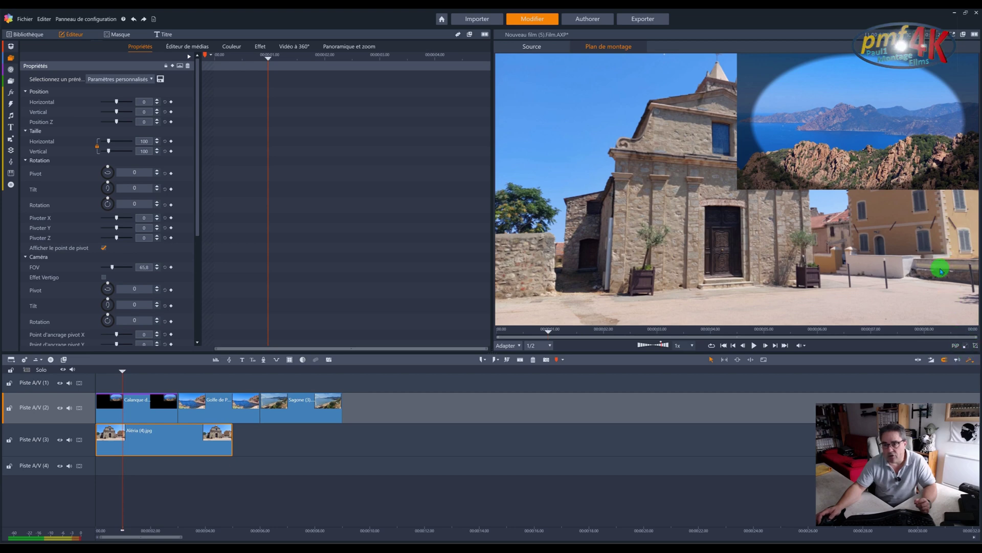
click(975, 347)
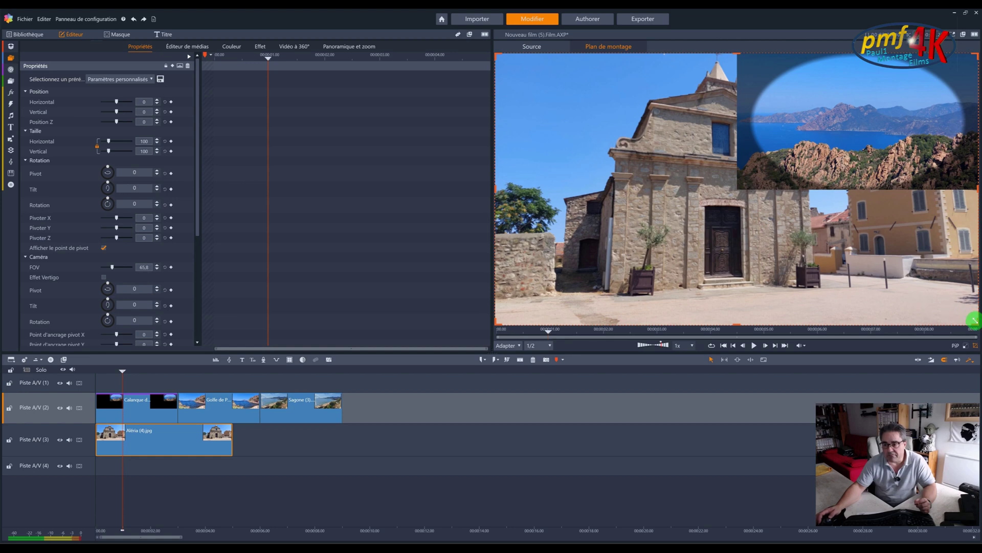
drag(974, 321, 902, 293)
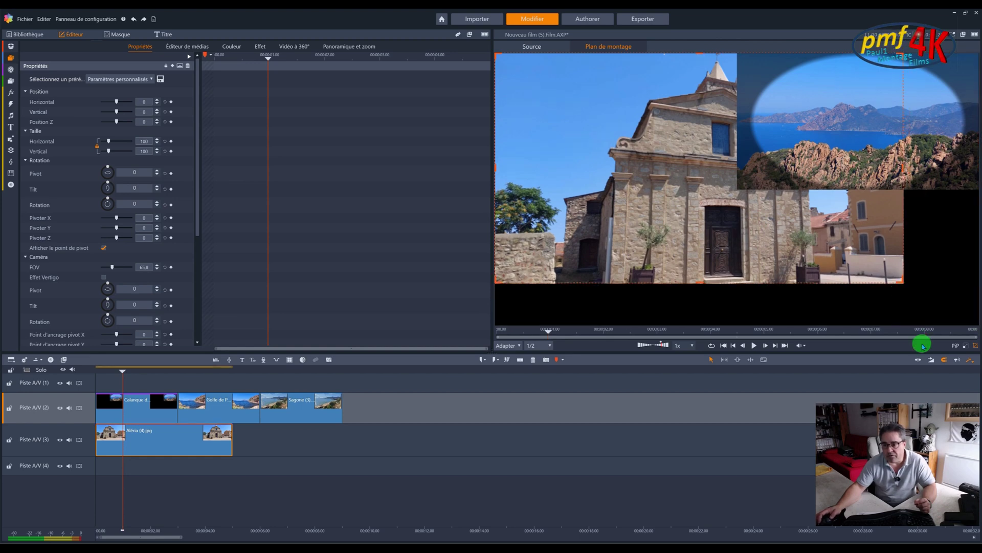
click(969, 346)
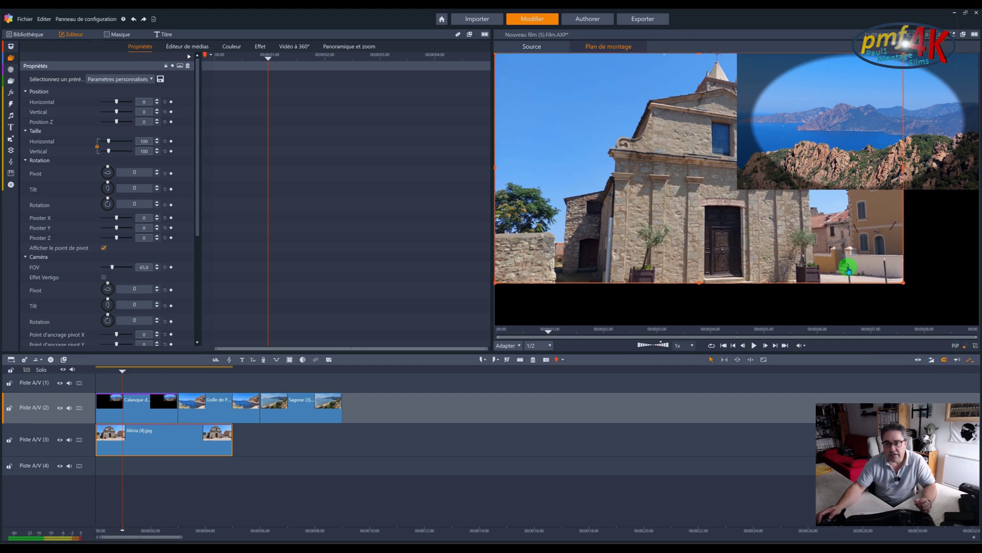
Scale the Aléria photo to about 57.2, extend its crop slightly, and position it in the frame's lower-left quarter at about -21.4, -28.1.
drag(905, 282, 745, 201)
drag(680, 125, 682, 126)
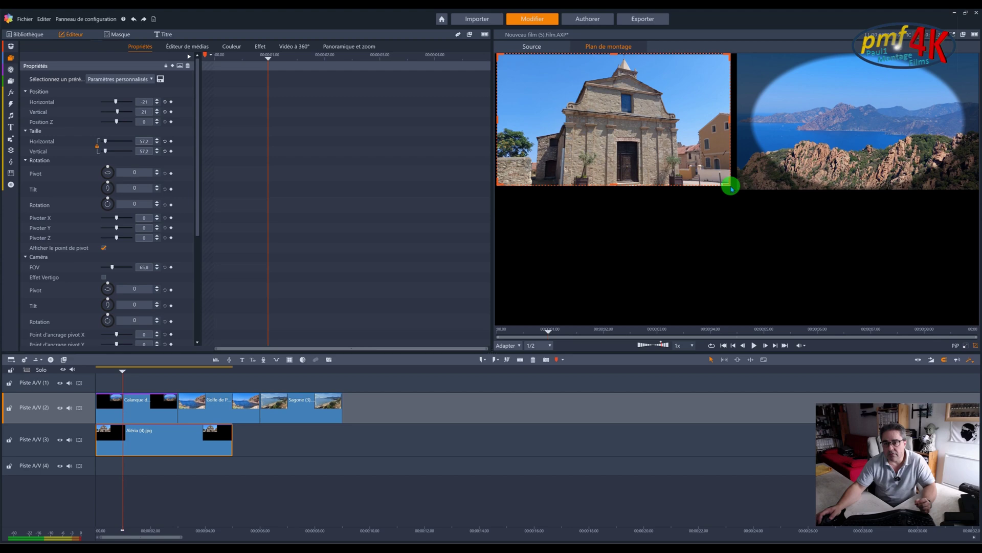
drag(729, 185, 733, 189)
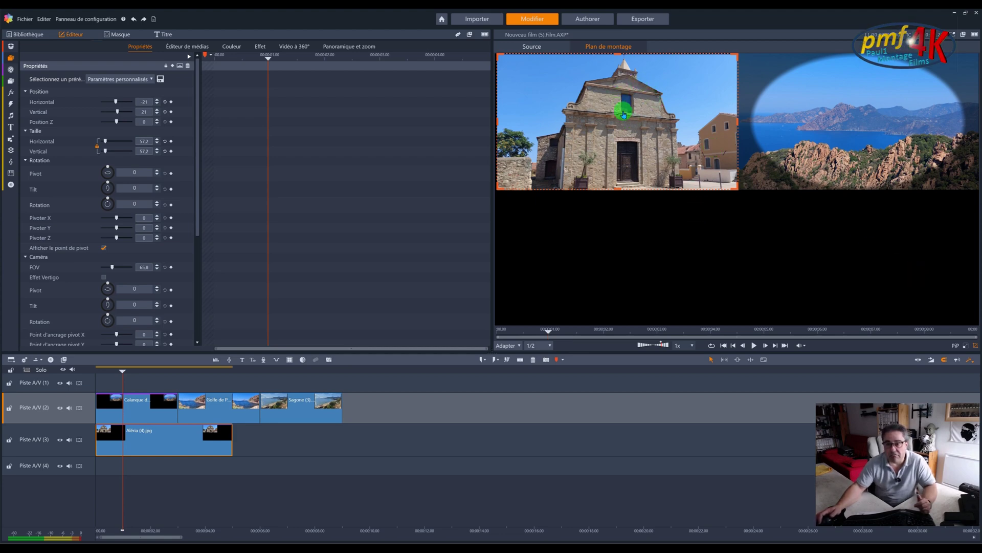
drag(617, 142, 621, 248)
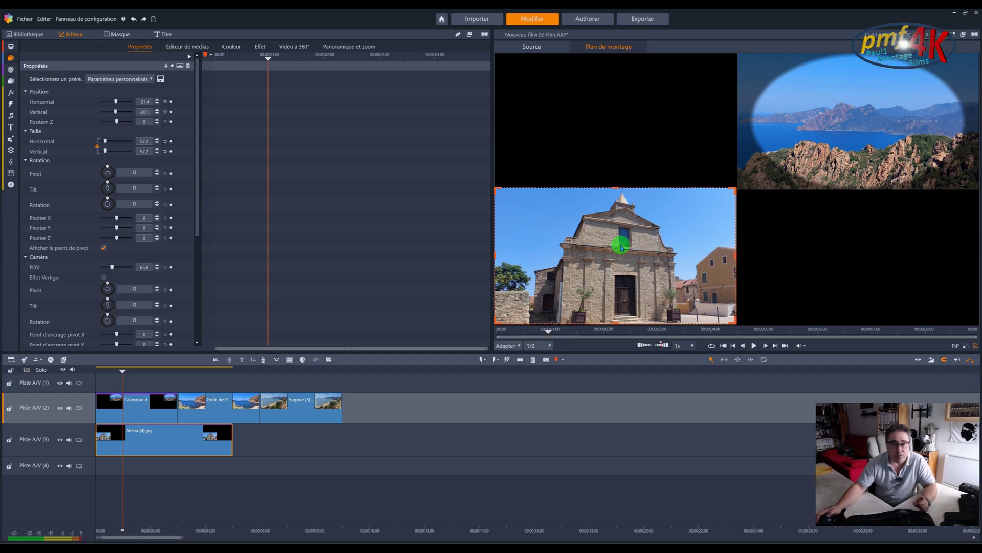
Remove the first eleven videos of the Vidéos folder from the library only, keeping the files on disk.
click(11, 58)
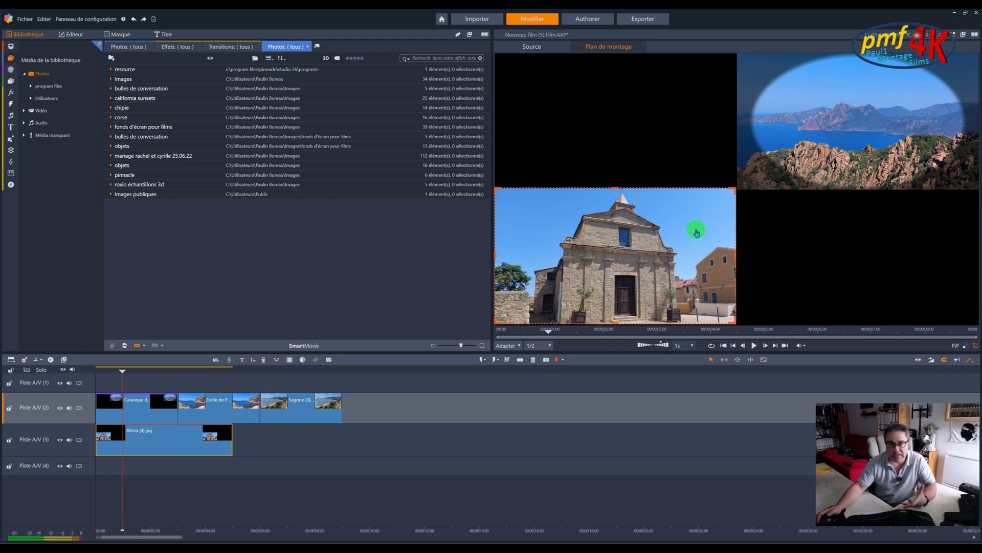
click(53, 113)
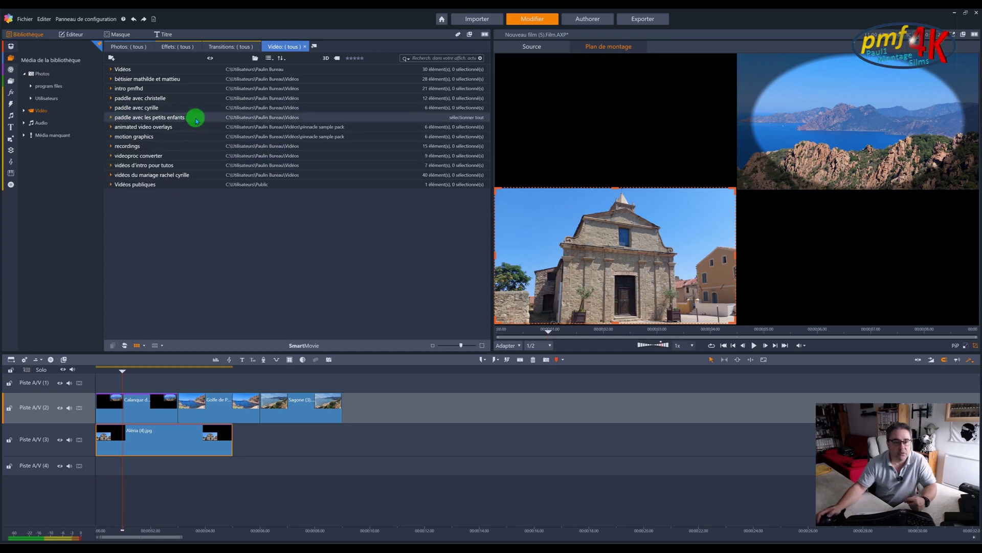
click(111, 71)
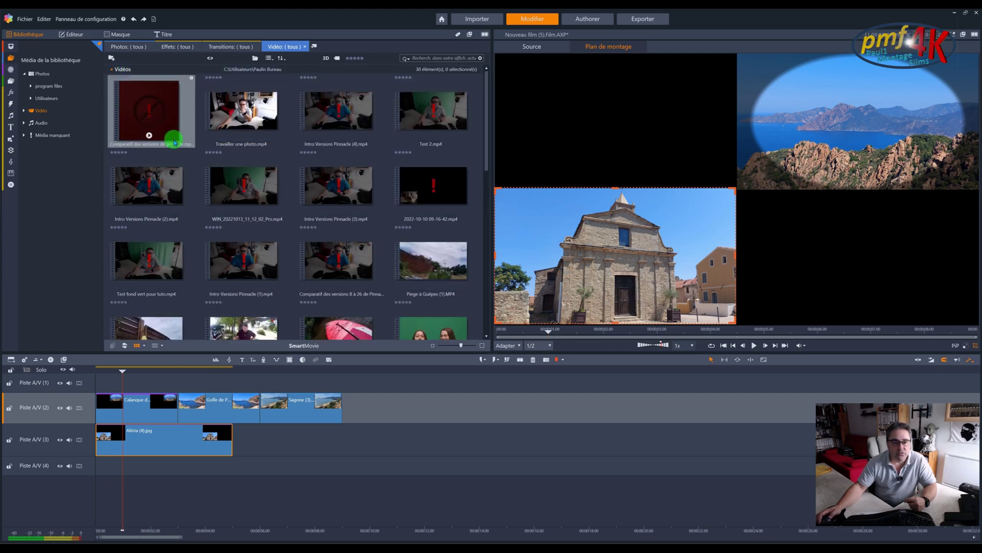
click(166, 93)
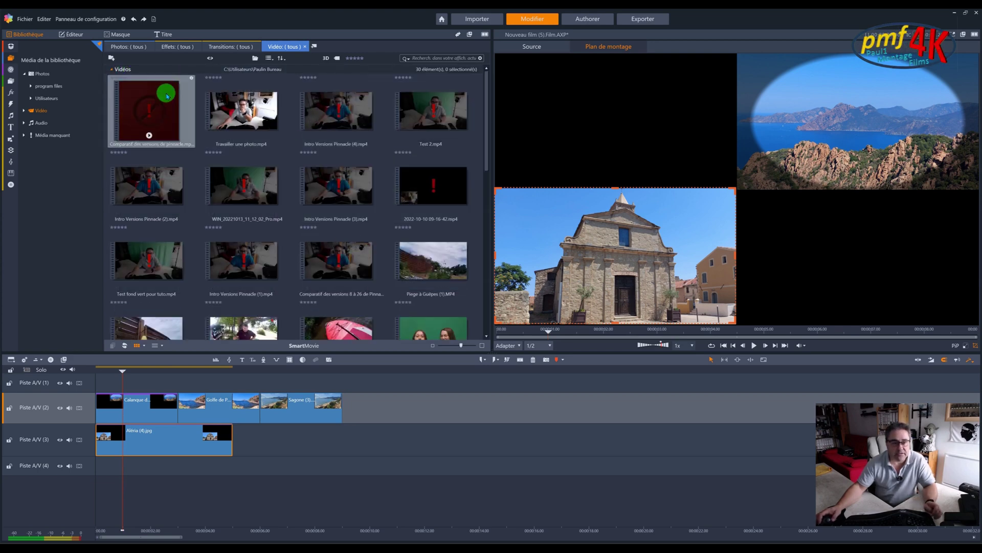
shift+click(343, 252)
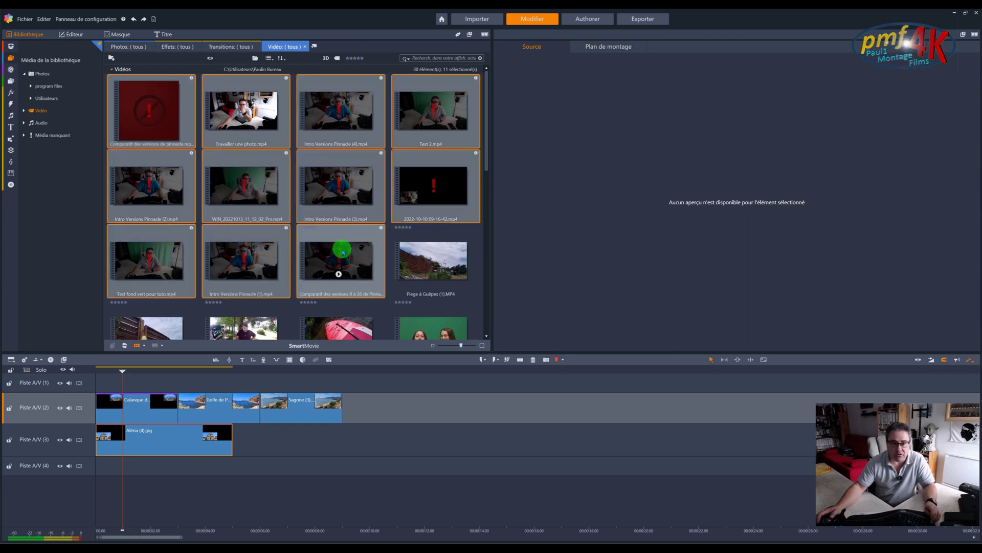
right_click(343, 252)
click(360, 273)
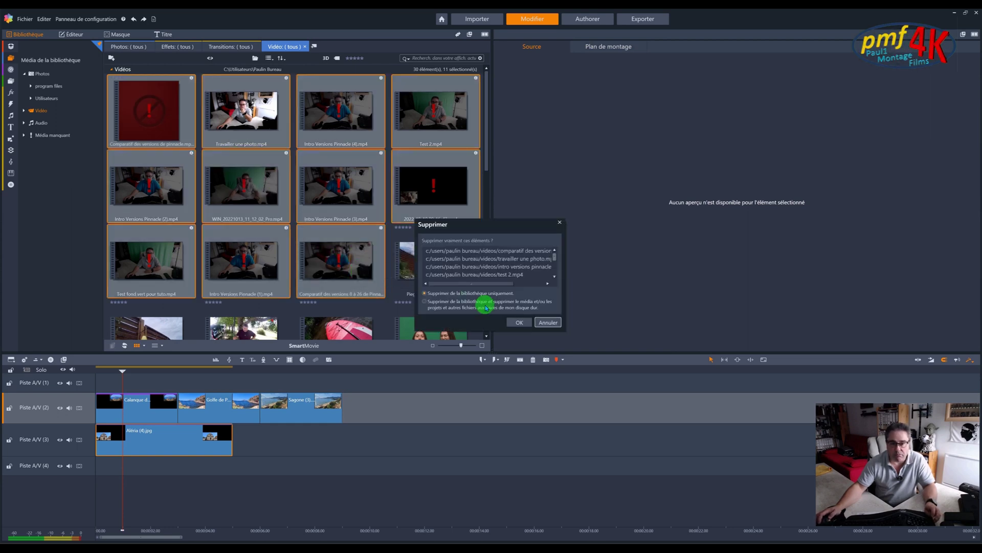
click(513, 323)
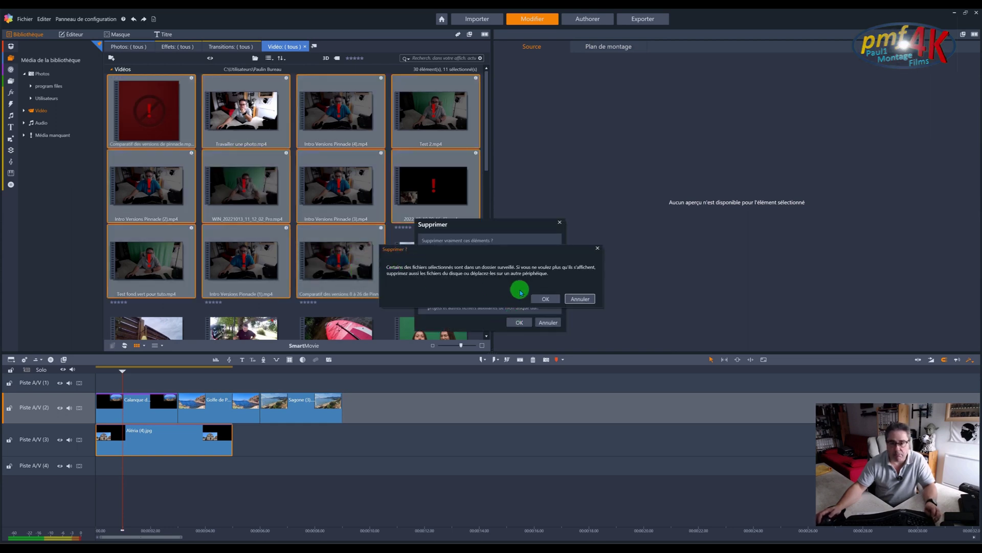
click(542, 299)
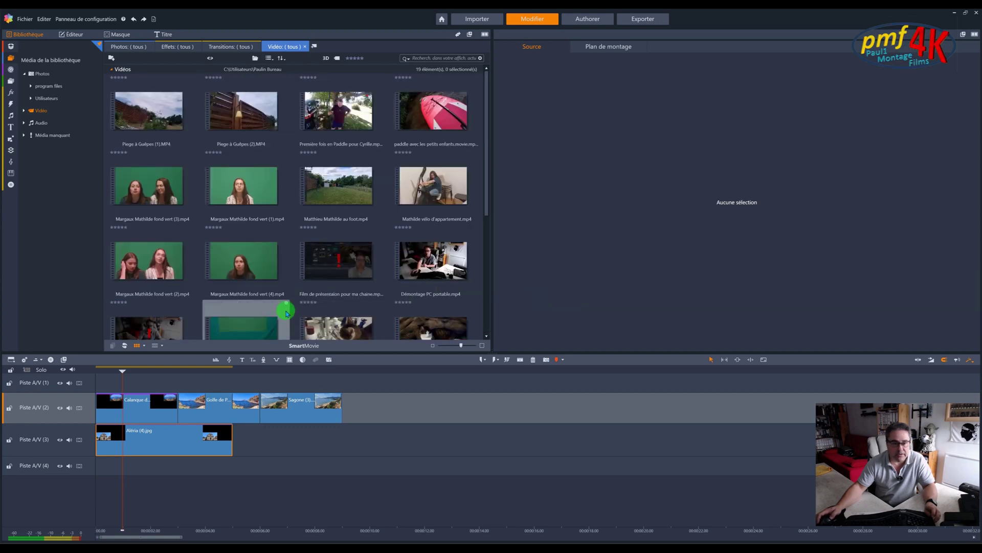
Add the Chipie dans le lavabo.mp4 video to Piste A/V (4) at the timeline start.
mouse_move(319, 246)
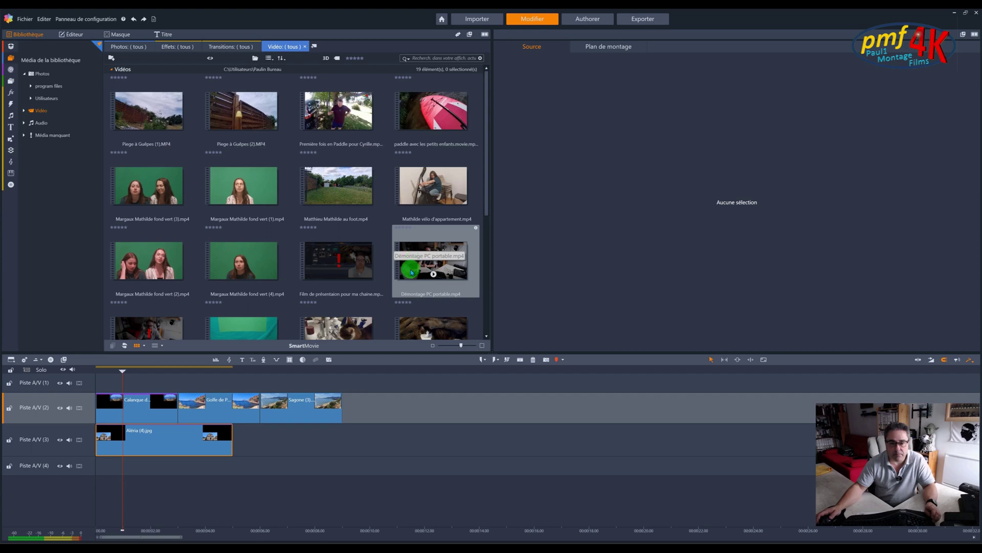
drag(340, 326, 98, 455)
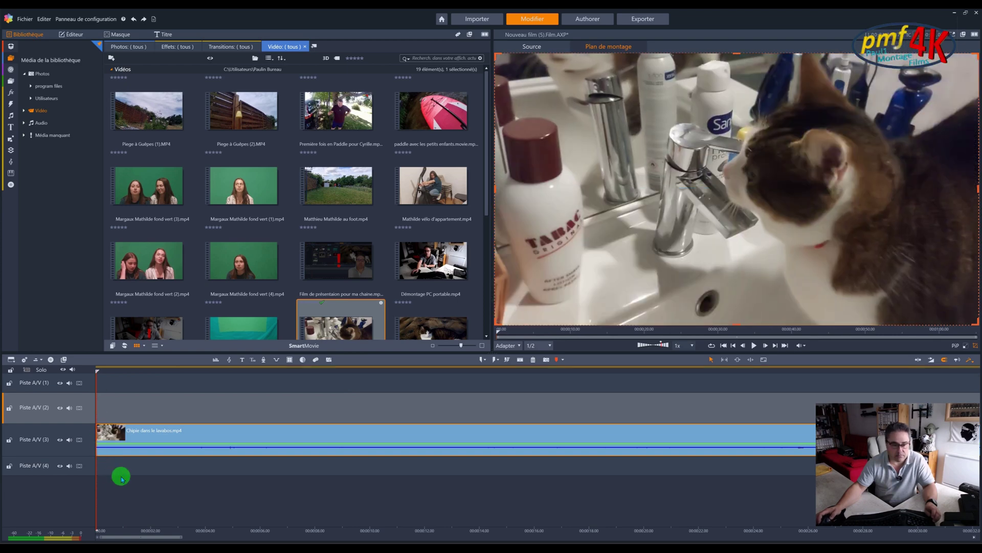
drag(180, 436, 124, 465)
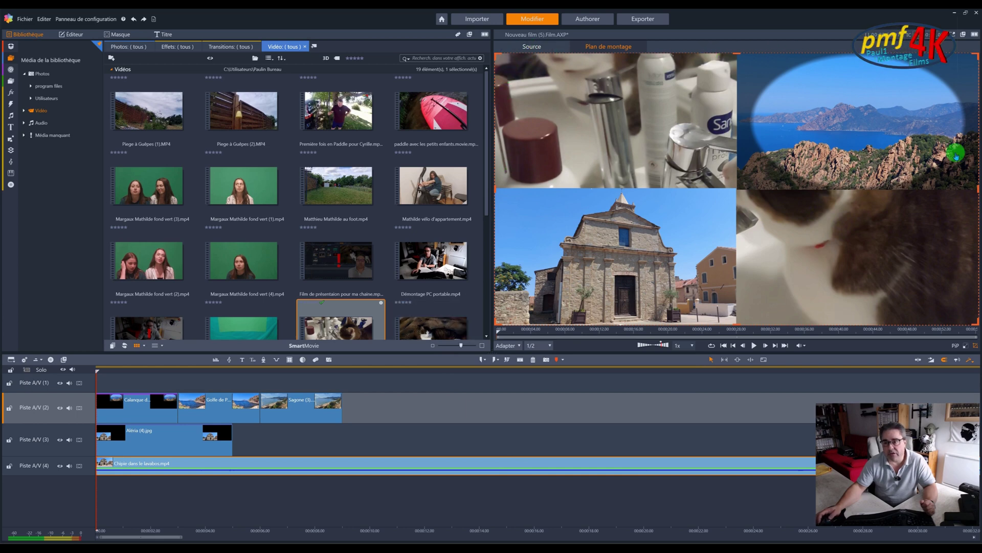
Scale the Chipie dans le lavabo video down so it fills the lower-right quarter of the frame.
click(976, 347)
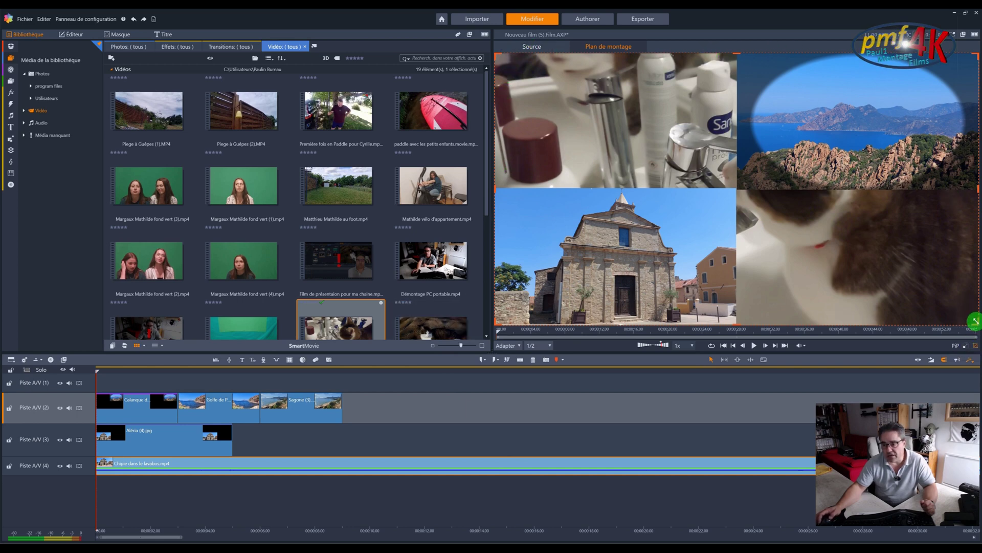
click(966, 348)
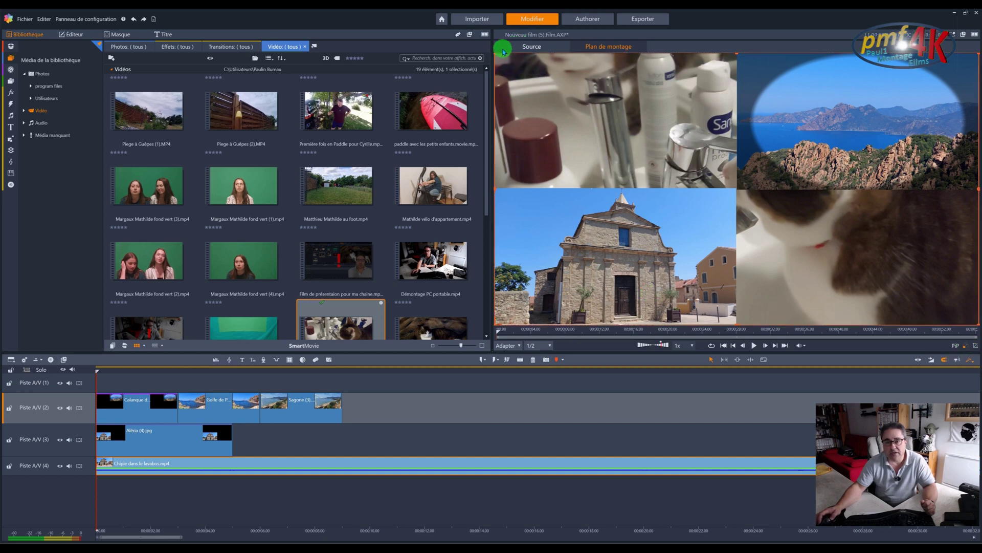
drag(494, 53, 731, 196)
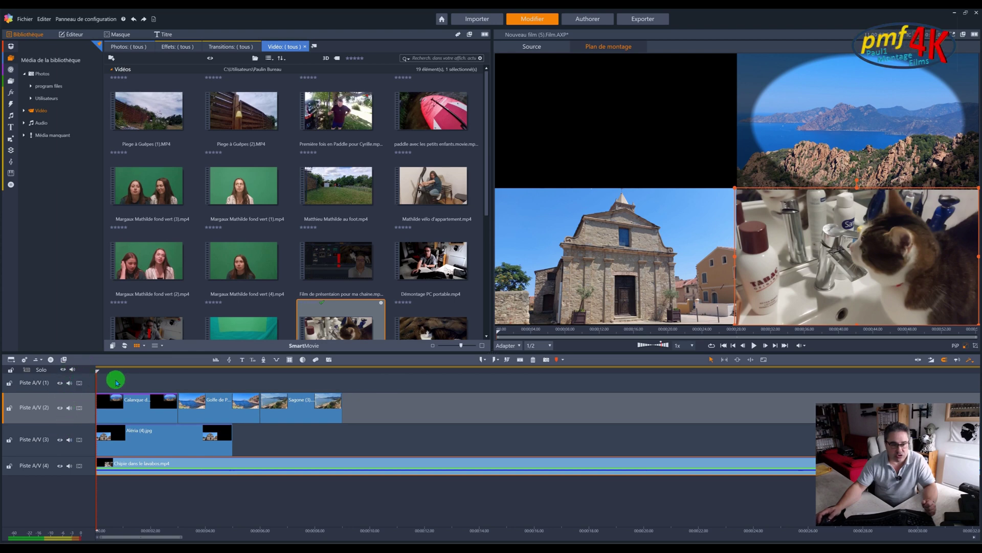
Insert a new track directly below Piste A/V (3).
click(56, 450)
right_click(55, 449)
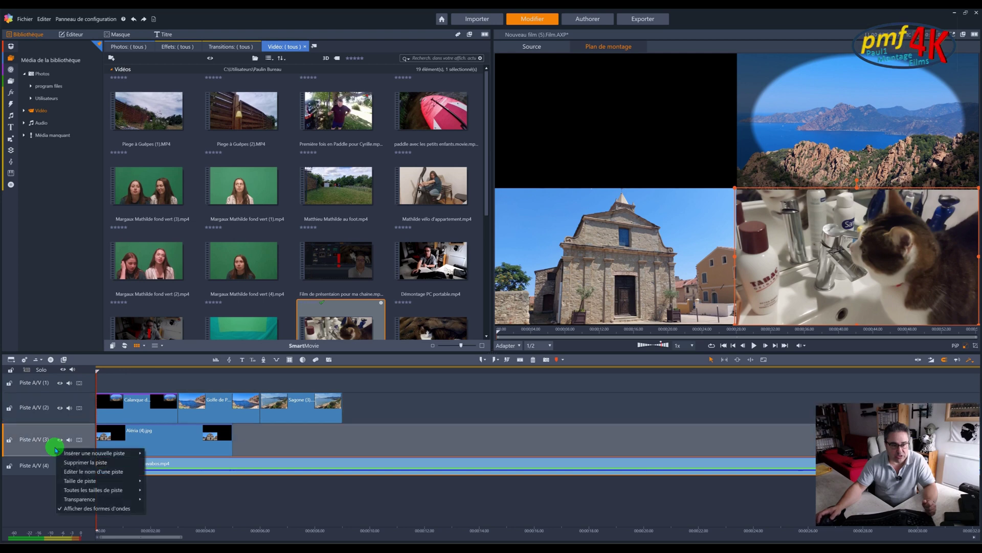
mouse_move(76, 453)
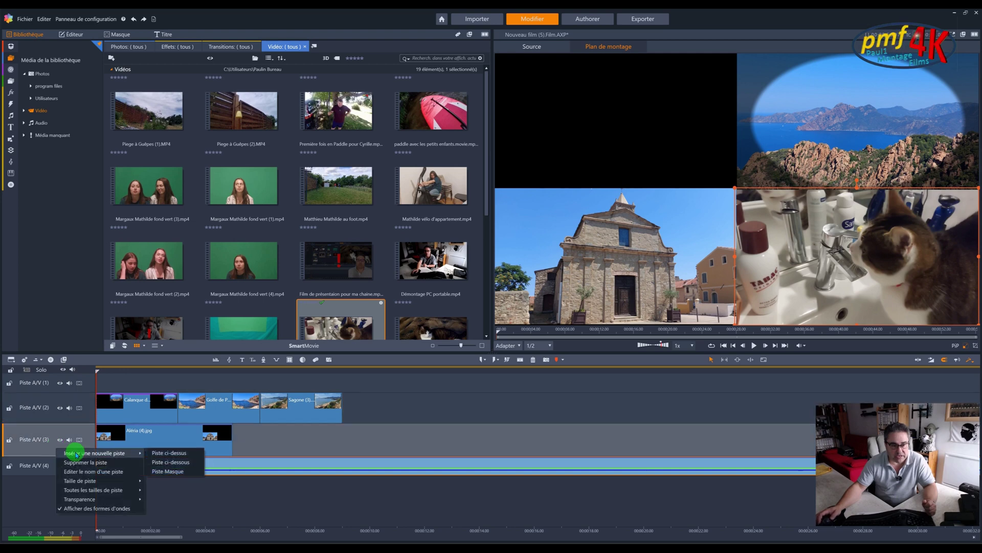
click(170, 463)
Move the Sagone (3).jpg photo to the start of Piste A/V (5) and scale it into the frame's upper-left quarter.
click(289, 406)
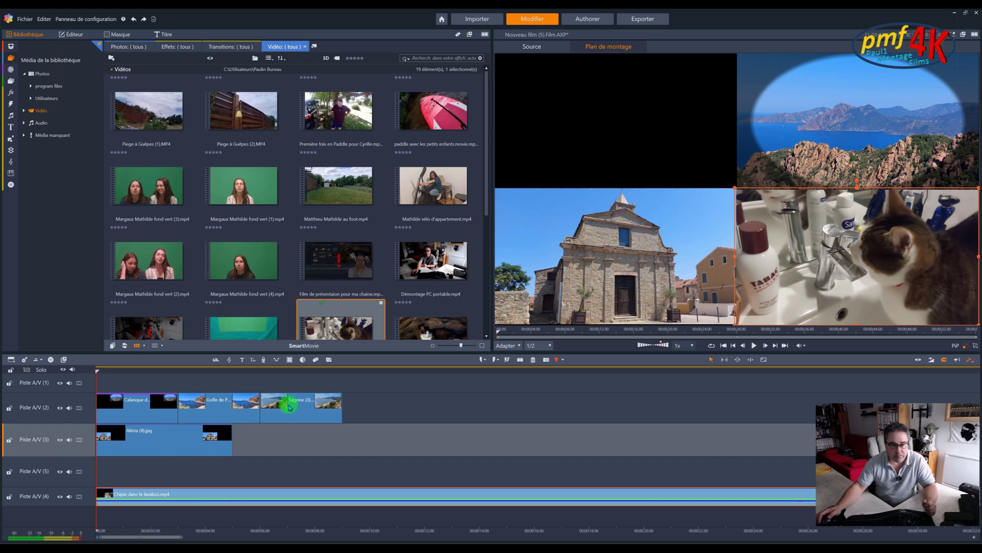
drag(296, 400, 120, 471)
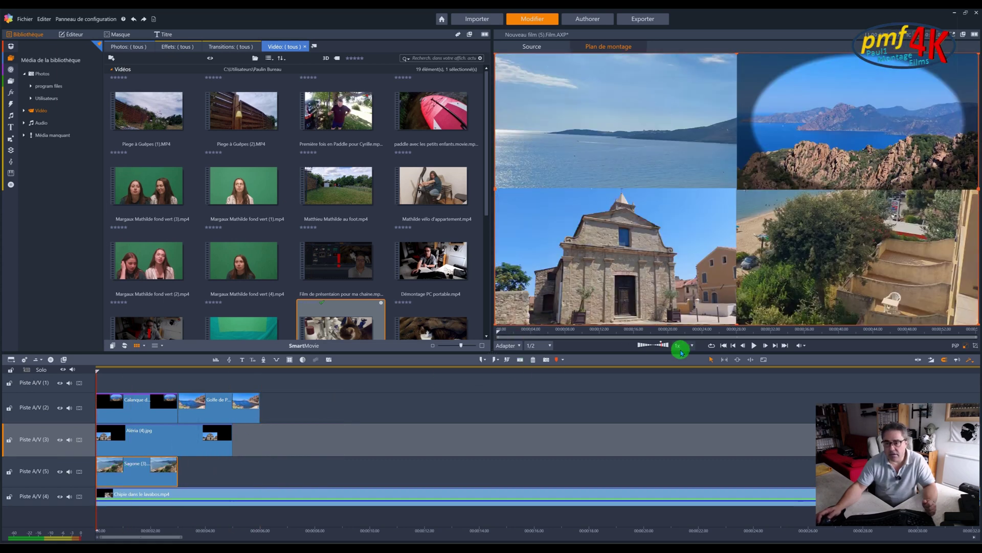
drag(977, 323, 796, 216)
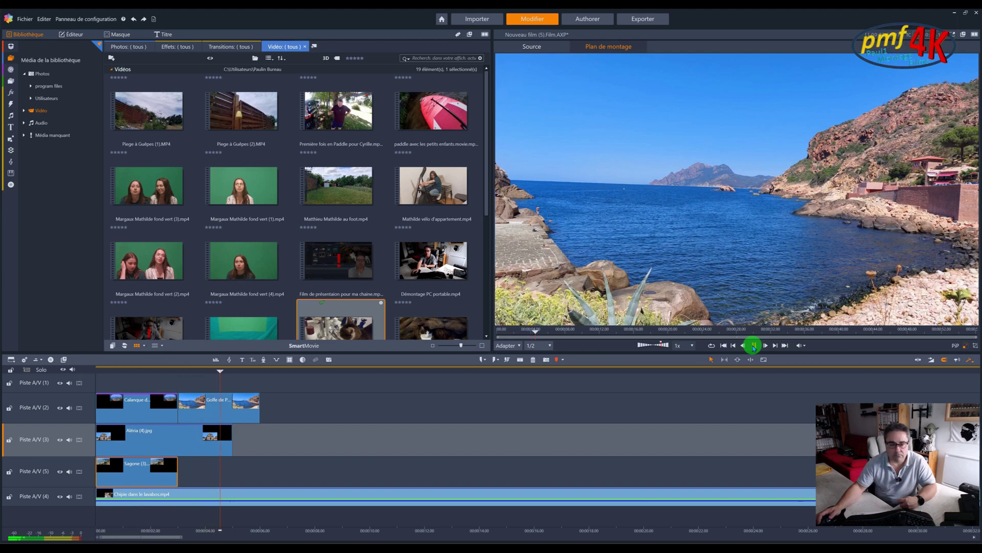
Stop the playback and delete the Golfe photo from Piste A/V (2).
click(754, 347)
click(242, 412)
key(Delete)
Extend the Calanque de Piana and Sagone photo clips so both end together with the Aléria clip.
click(167, 418)
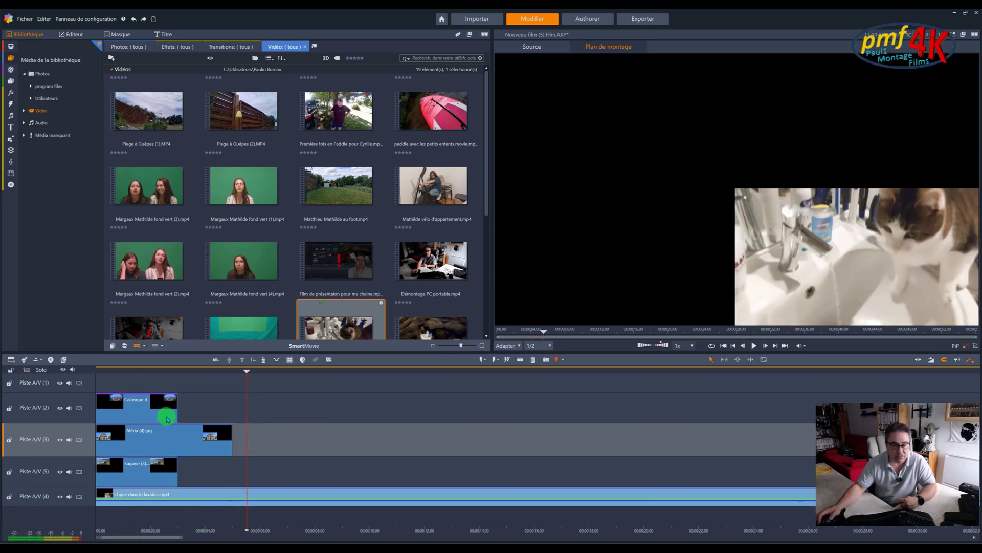
drag(176, 409, 220, 408)
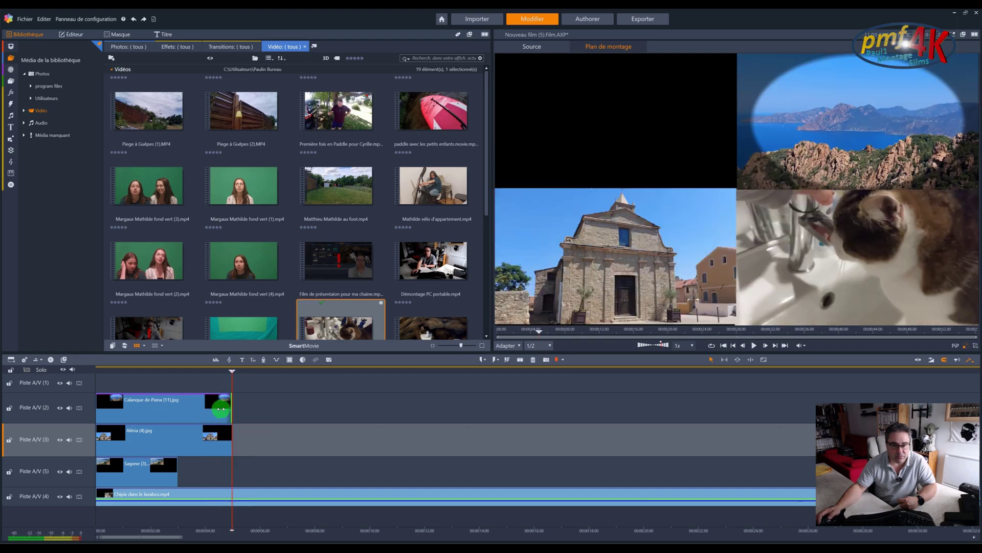
drag(174, 470, 228, 471)
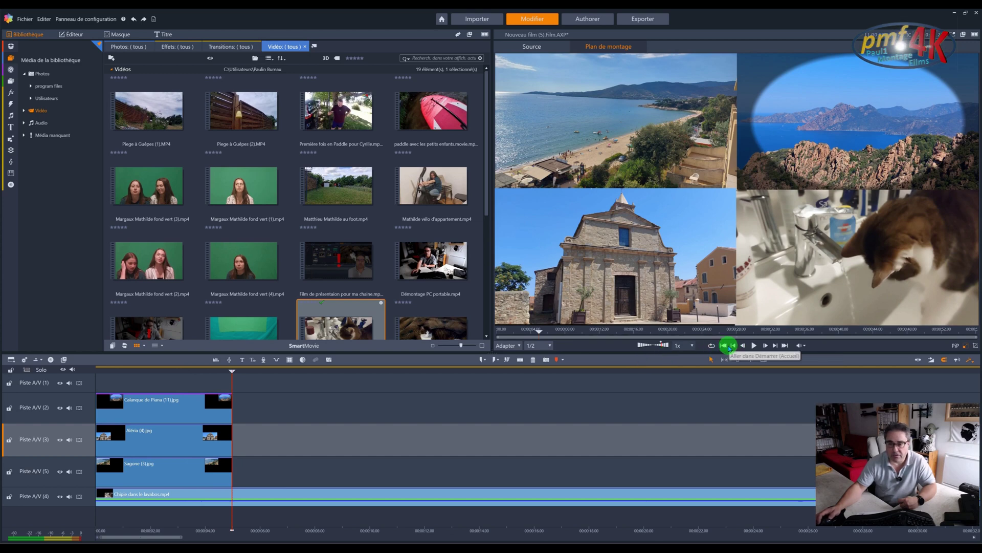
Play the montage from the start, and split the Chipie dans le lavabo clip where the three photos end.
click(723, 346)
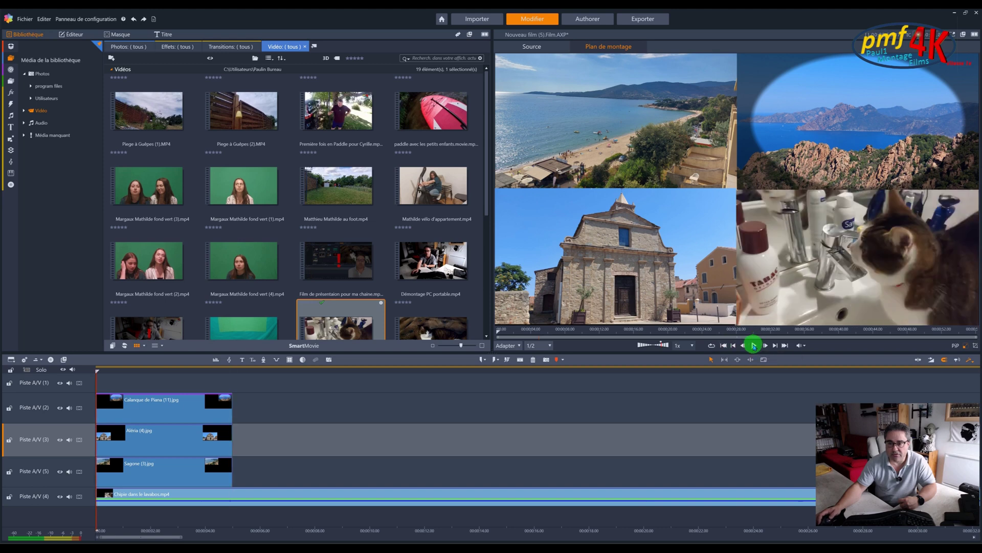
click(754, 346)
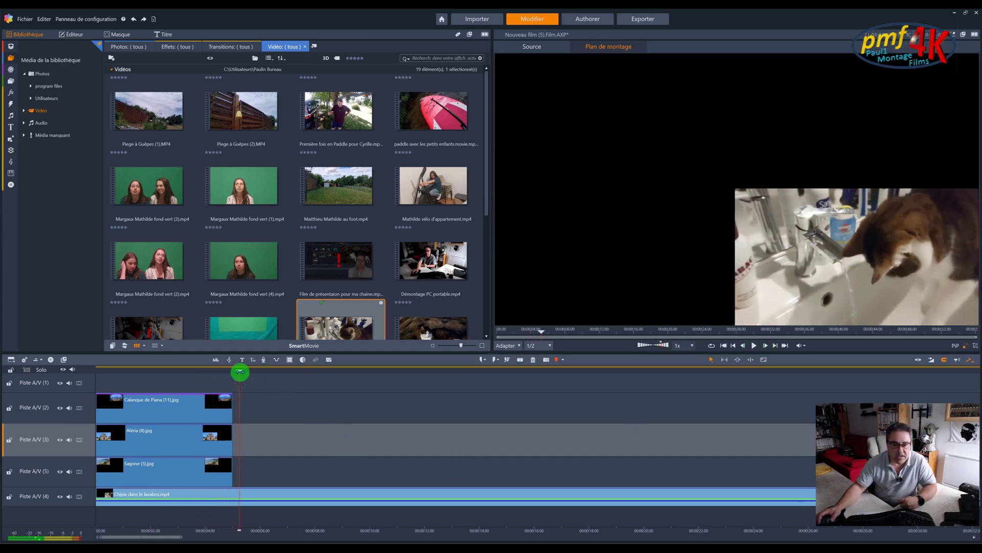
mouse_move(240, 372)
mouse_down()
mouse_move(247, 372)
mouse_move(232, 372)
mouse_up()
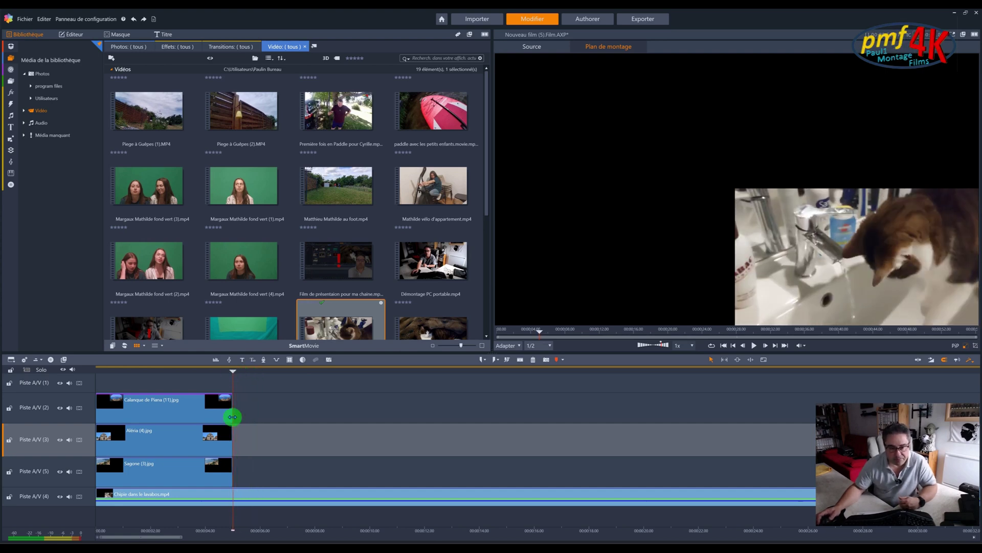
click(289, 495)
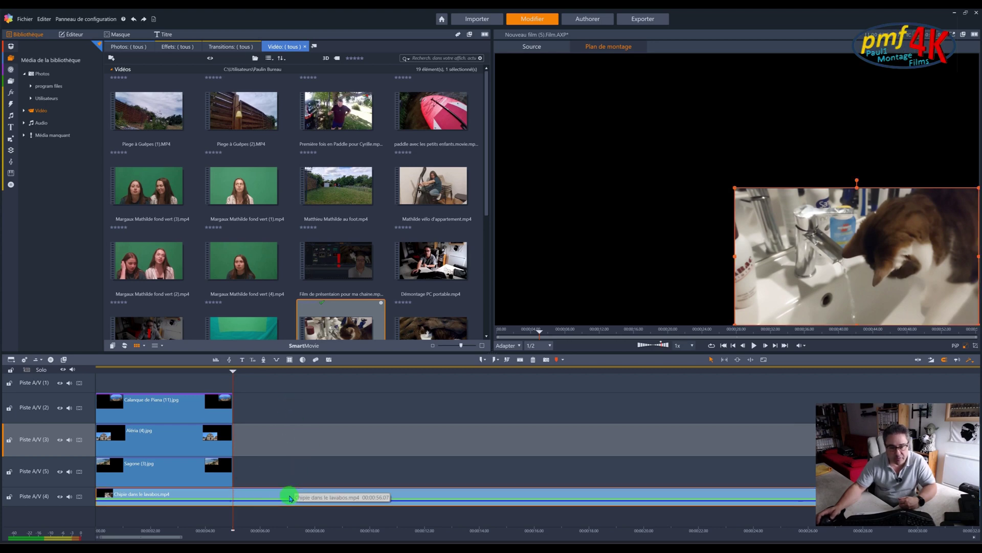
click(519, 361)
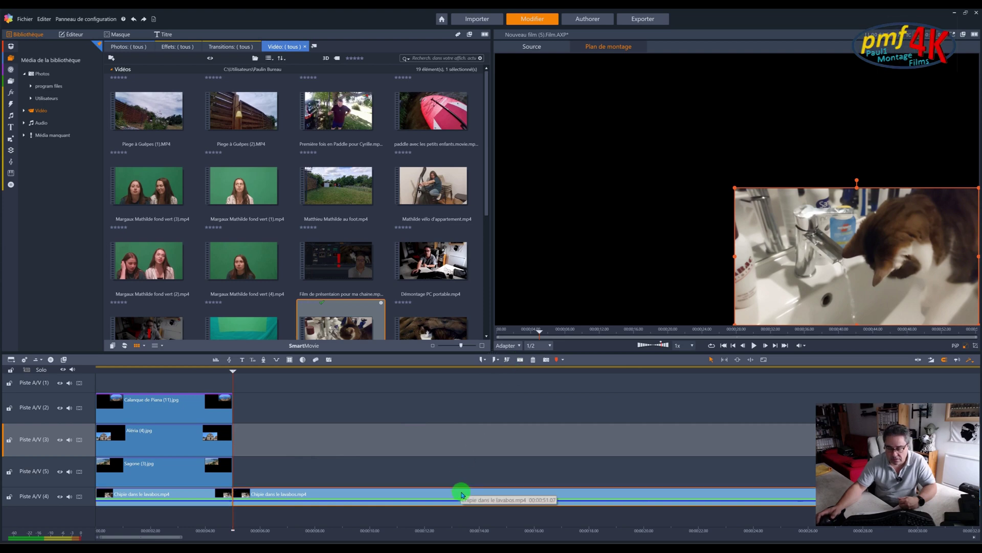
Delete the remainder of the Chipie dans le lavabo video beyond the end of the three photos.
key(Delete)
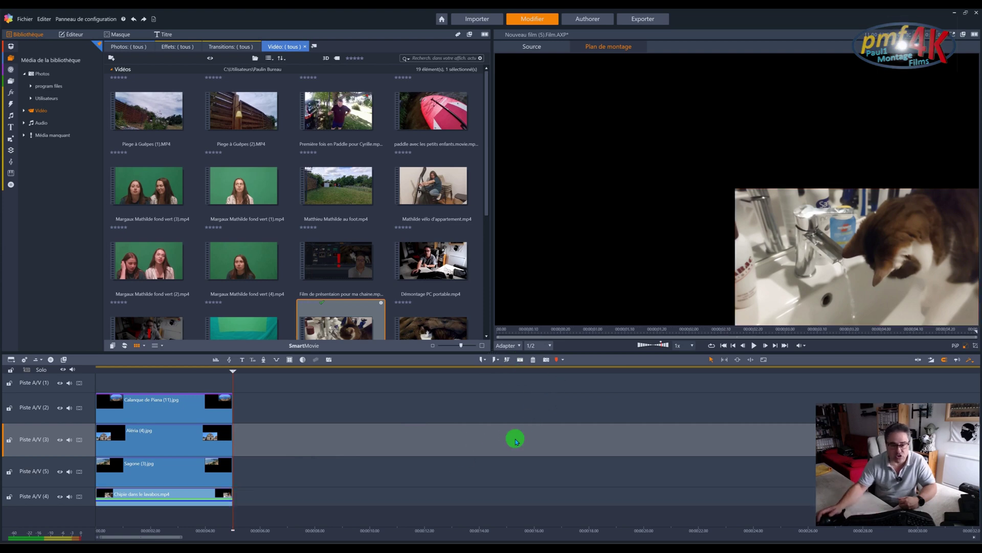
Split the Calanque de Piana photo clip on Piste A/V (2) shortly before its end and delete the cut-off part.
drag(234, 372, 191, 364)
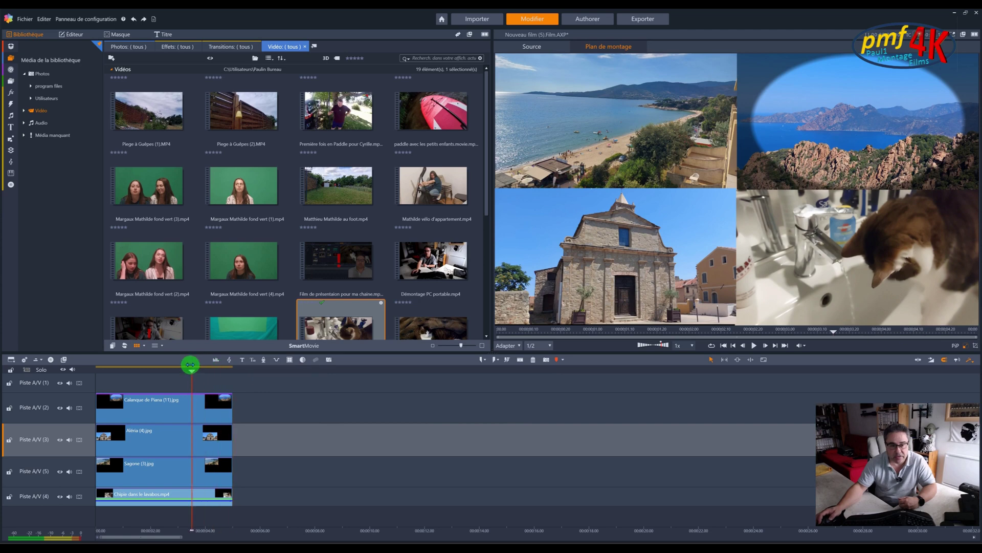
click(214, 411)
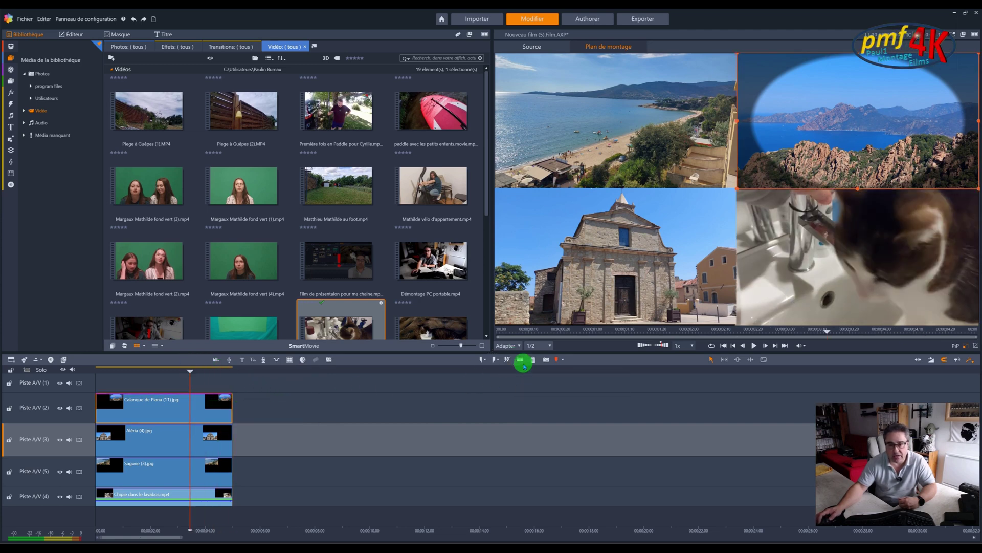
click(521, 362)
click(214, 410)
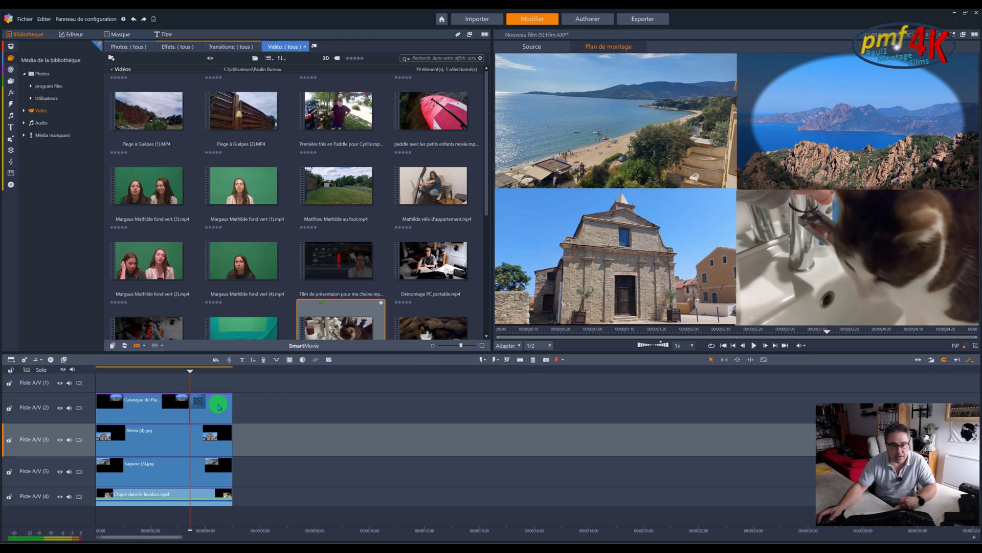
key(Delete)
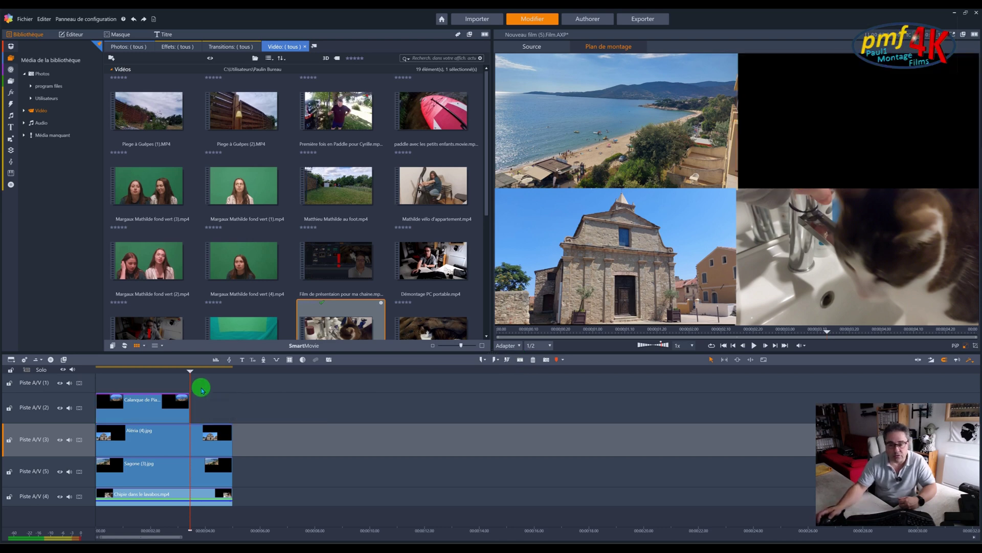
Extend the shortened Calanque de Piana clip so it ends together with the clips on the other tracks.
drag(190, 371, 159, 369)
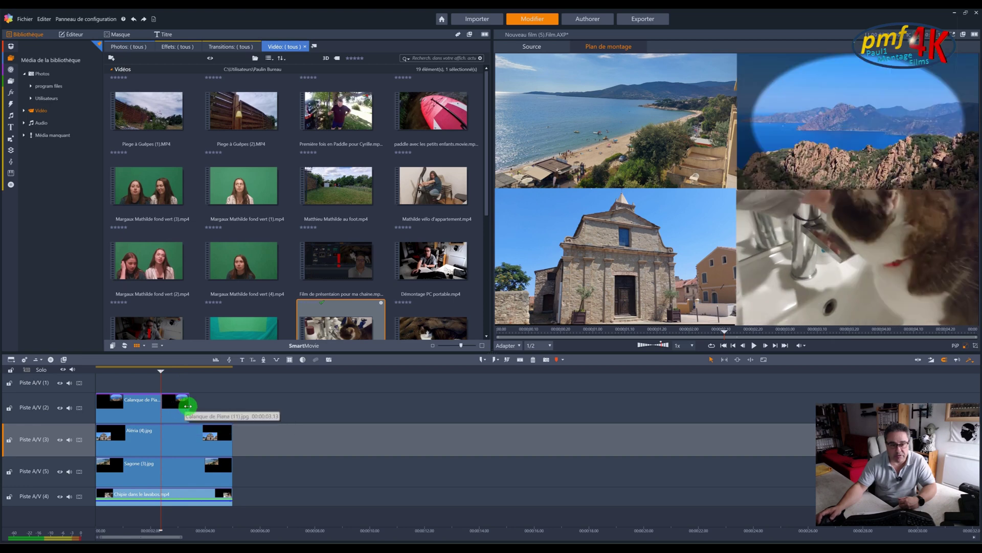
drag(185, 411, 232, 411)
Scrub the montage from the end of the clips back to its start to check all four quarters.
click(231, 369)
drag(225, 370, 178, 371)
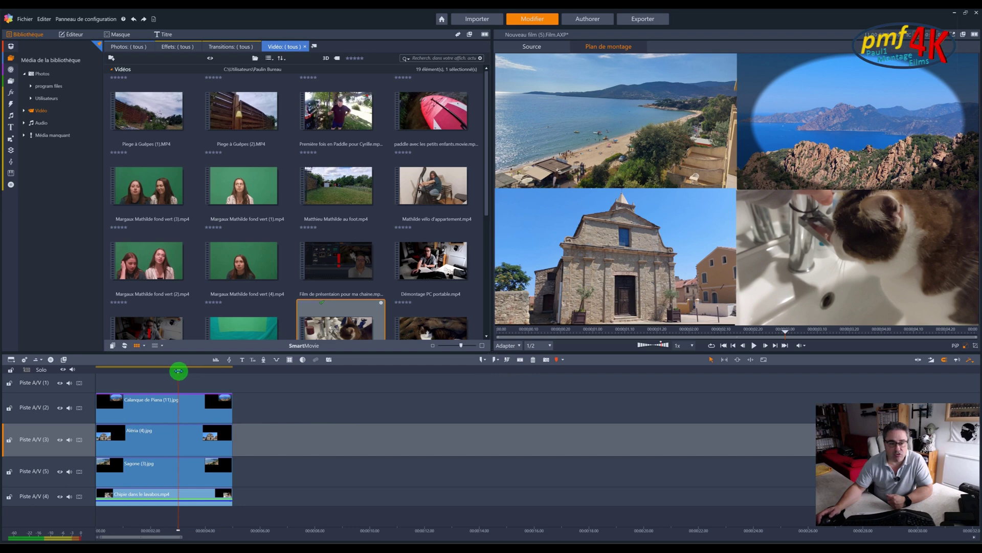
drag(167, 369, 97, 373)
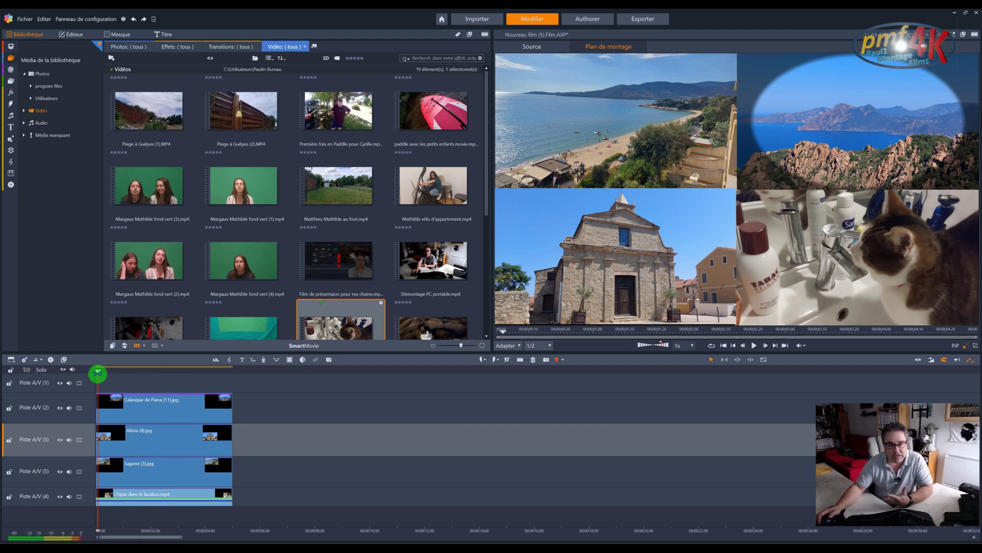
drag(97, 373, 91, 372)
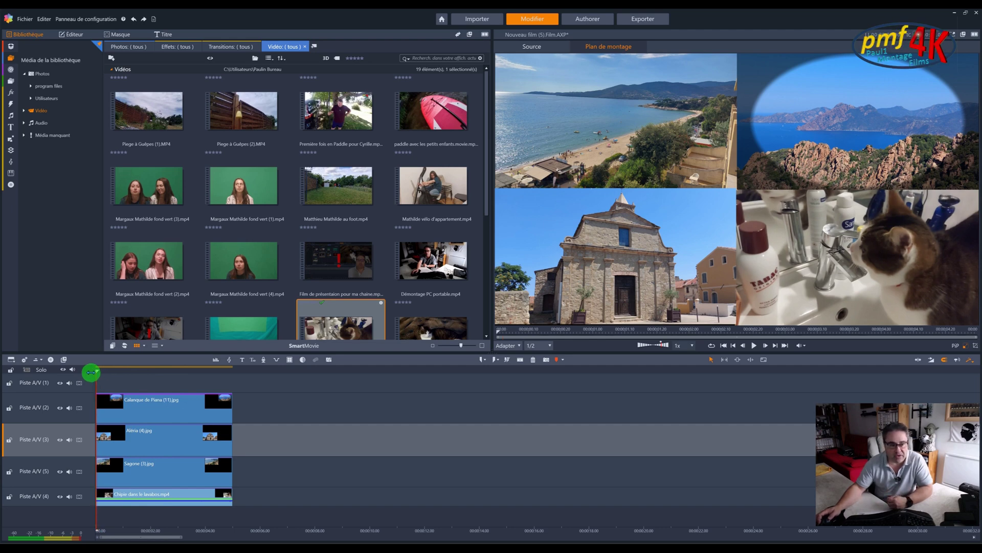